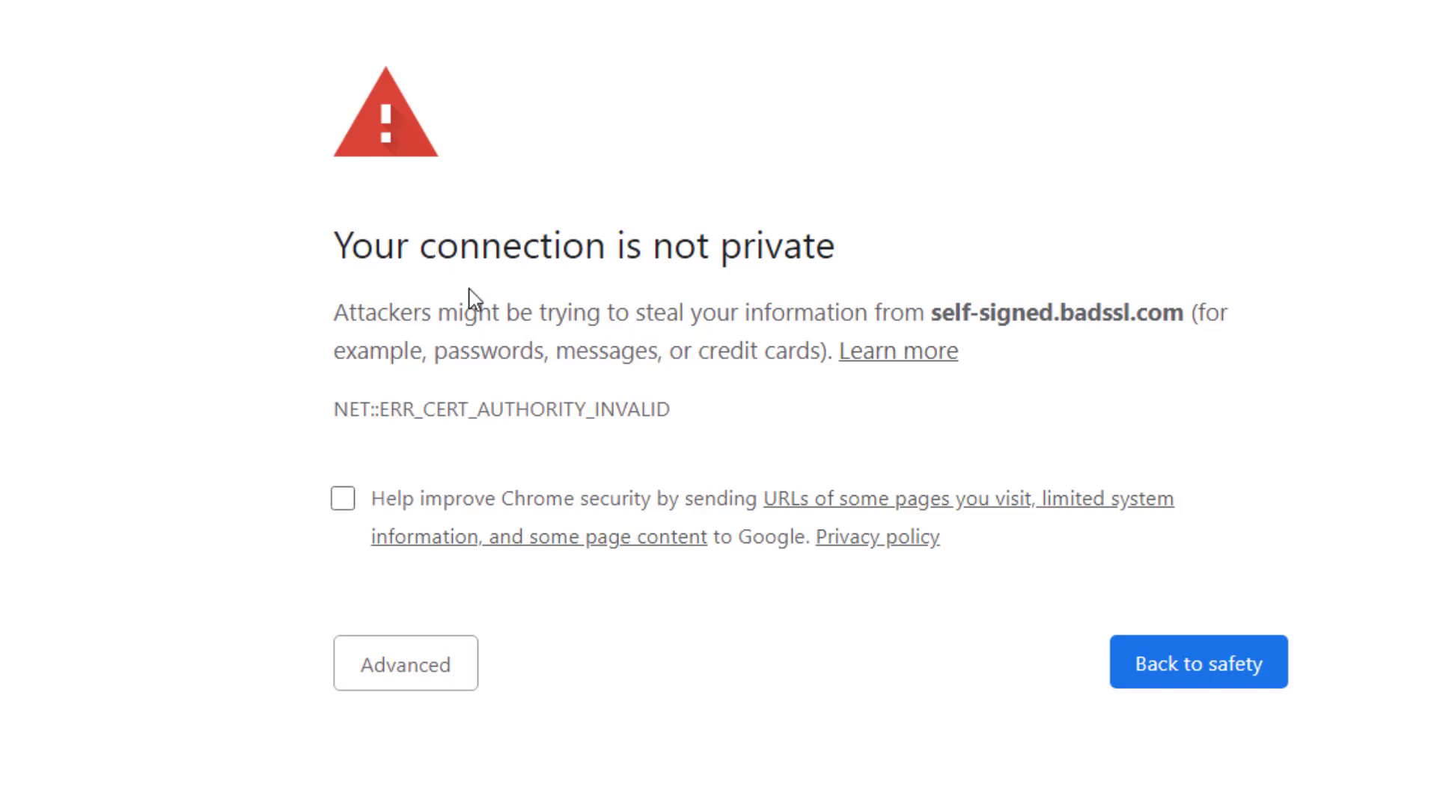
- Highlight the 'Your connection is not private' heading and briefly view the certificate details
{"action": "left_click_drag", "start_coordinate": [338, 244], "coordinate": [837, 247]}
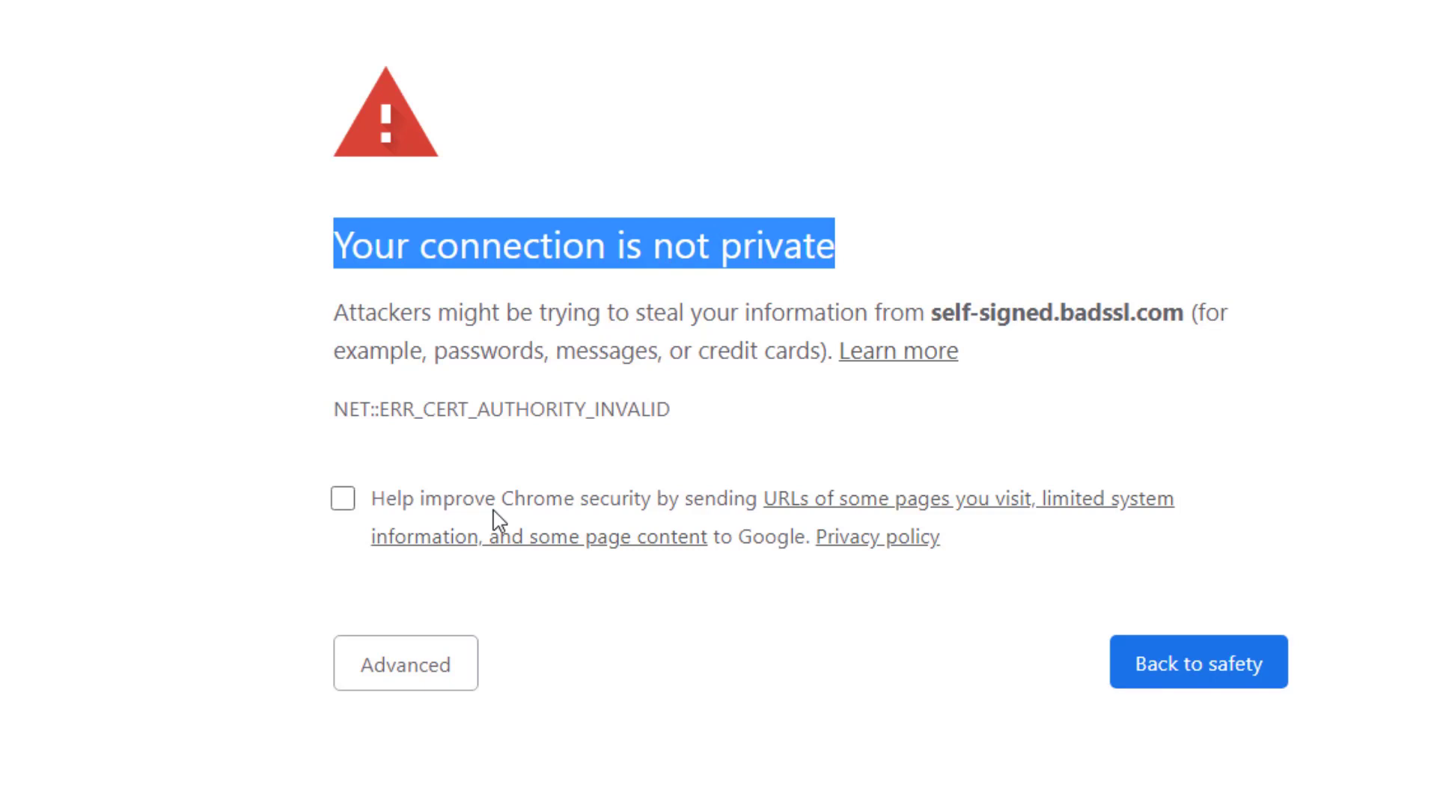
{"action": "triple_click", "coordinate": [383, 410]}
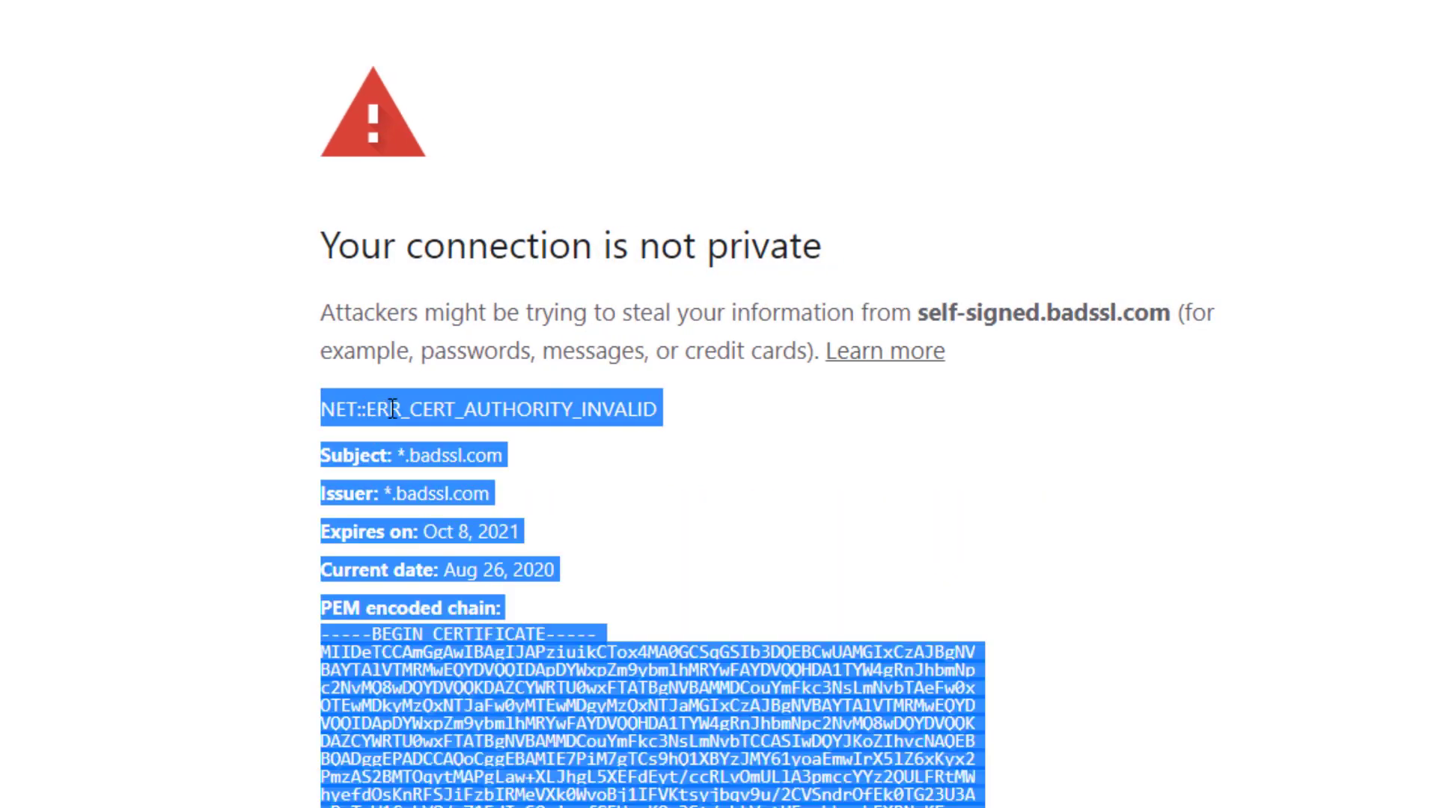
{"action": "left_click", "coordinate": [392, 410]}
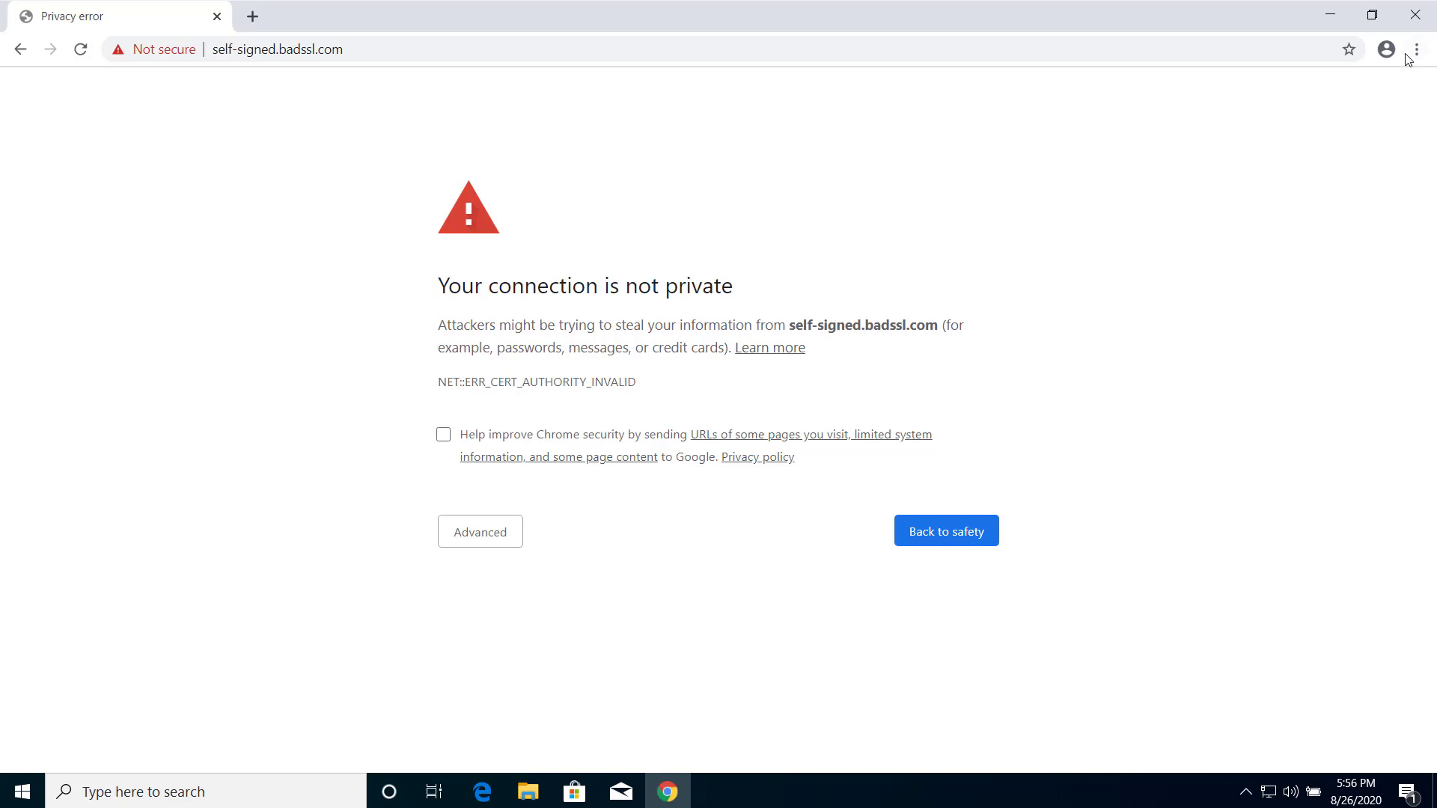
- Load the site's address in an incognito window, reload it, then close the incognito window
{"action": "left_click", "coordinate": [1415, 54]}
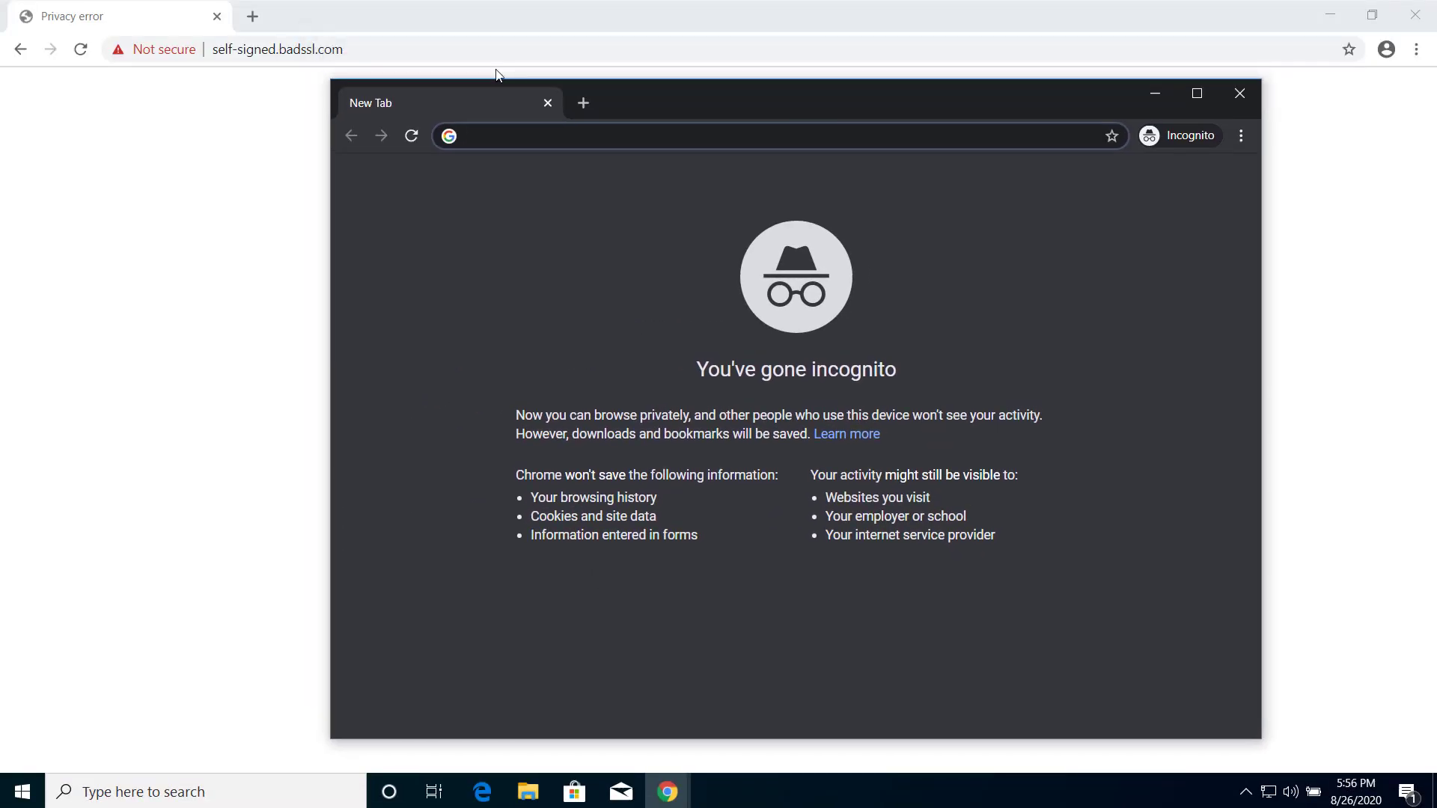
{"action": "left_click", "coordinate": [361, 53]}
{"action": "key", "text": "ctrl+c"}
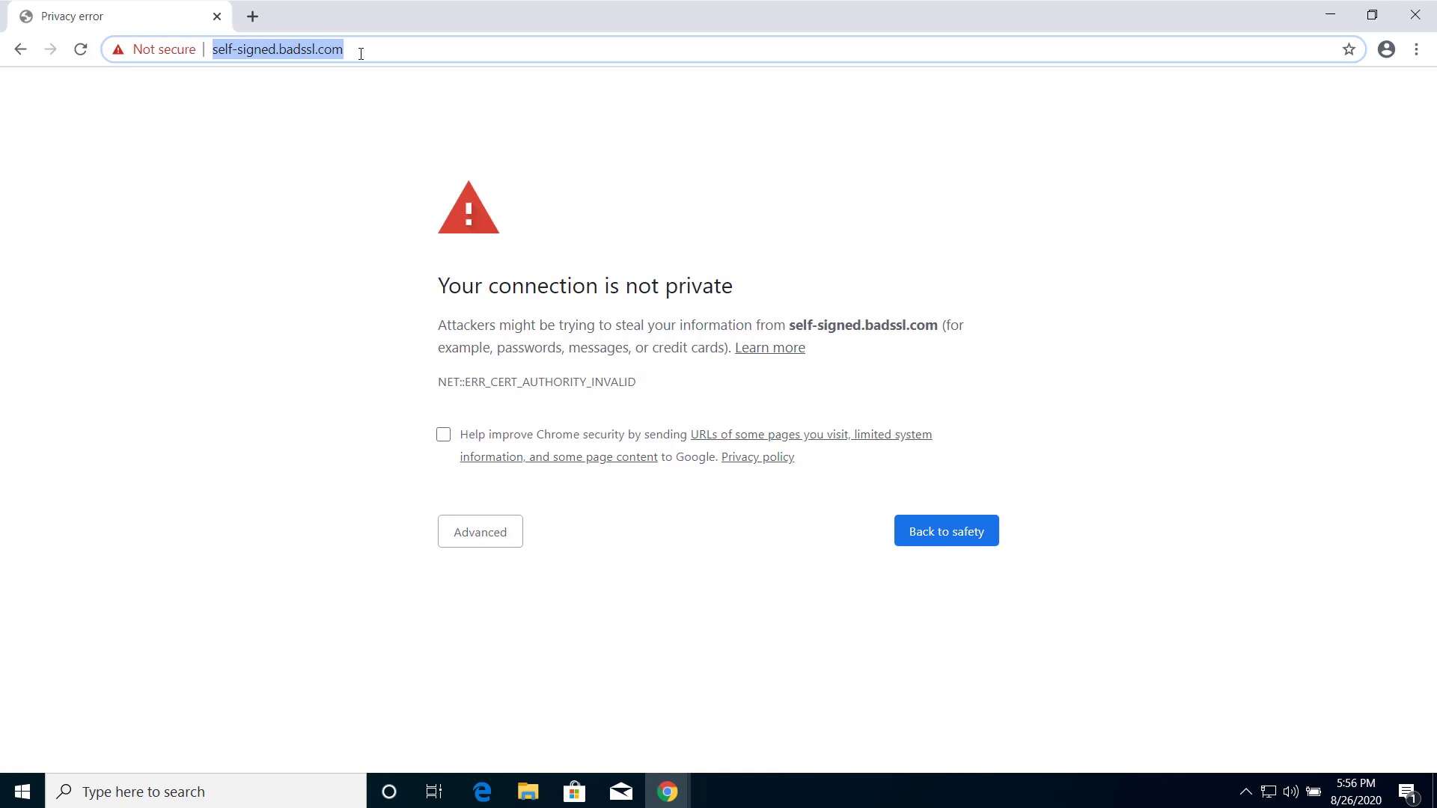
{"action": "mouse_move", "coordinate": [674, 790]}
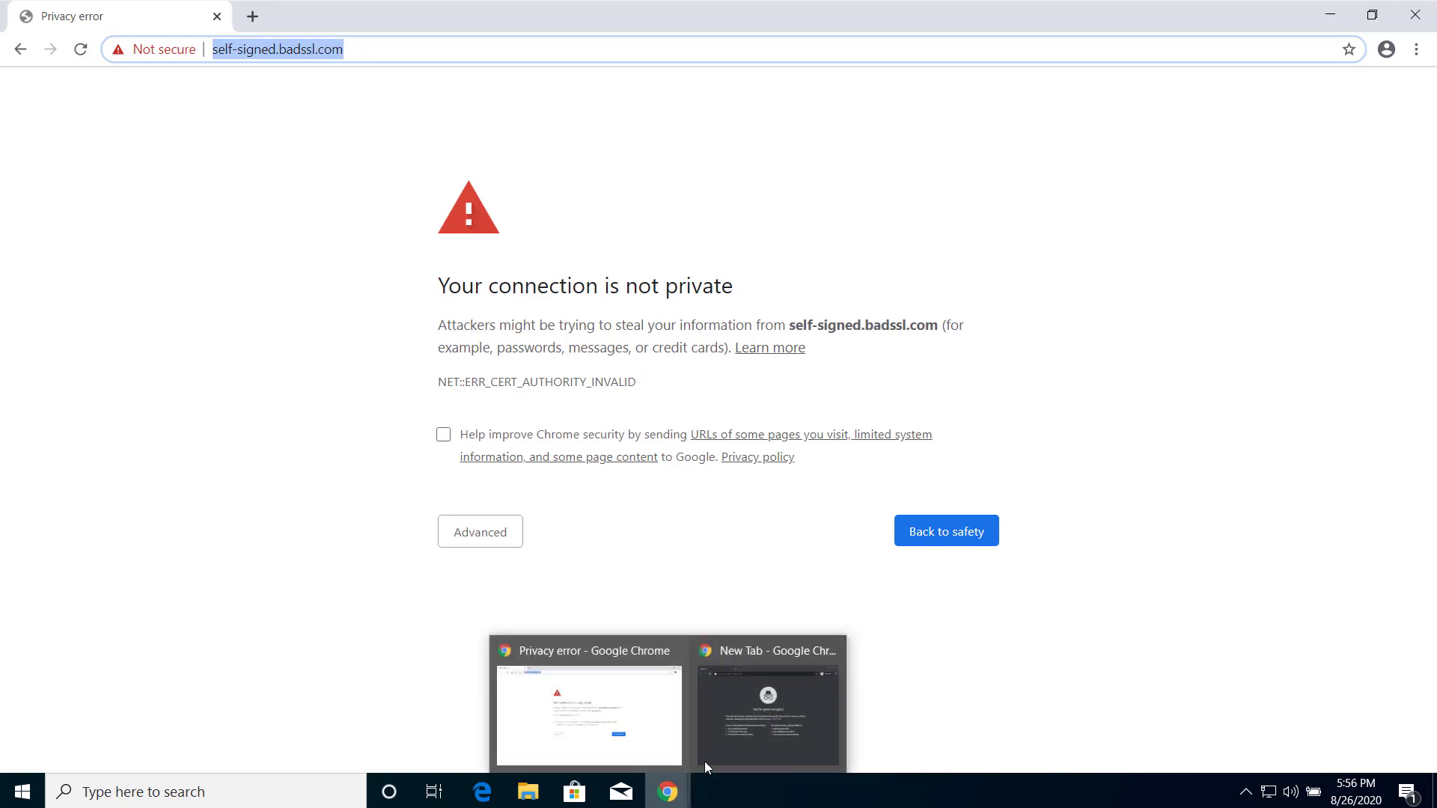
{"action": "left_click", "coordinate": [730, 743]}
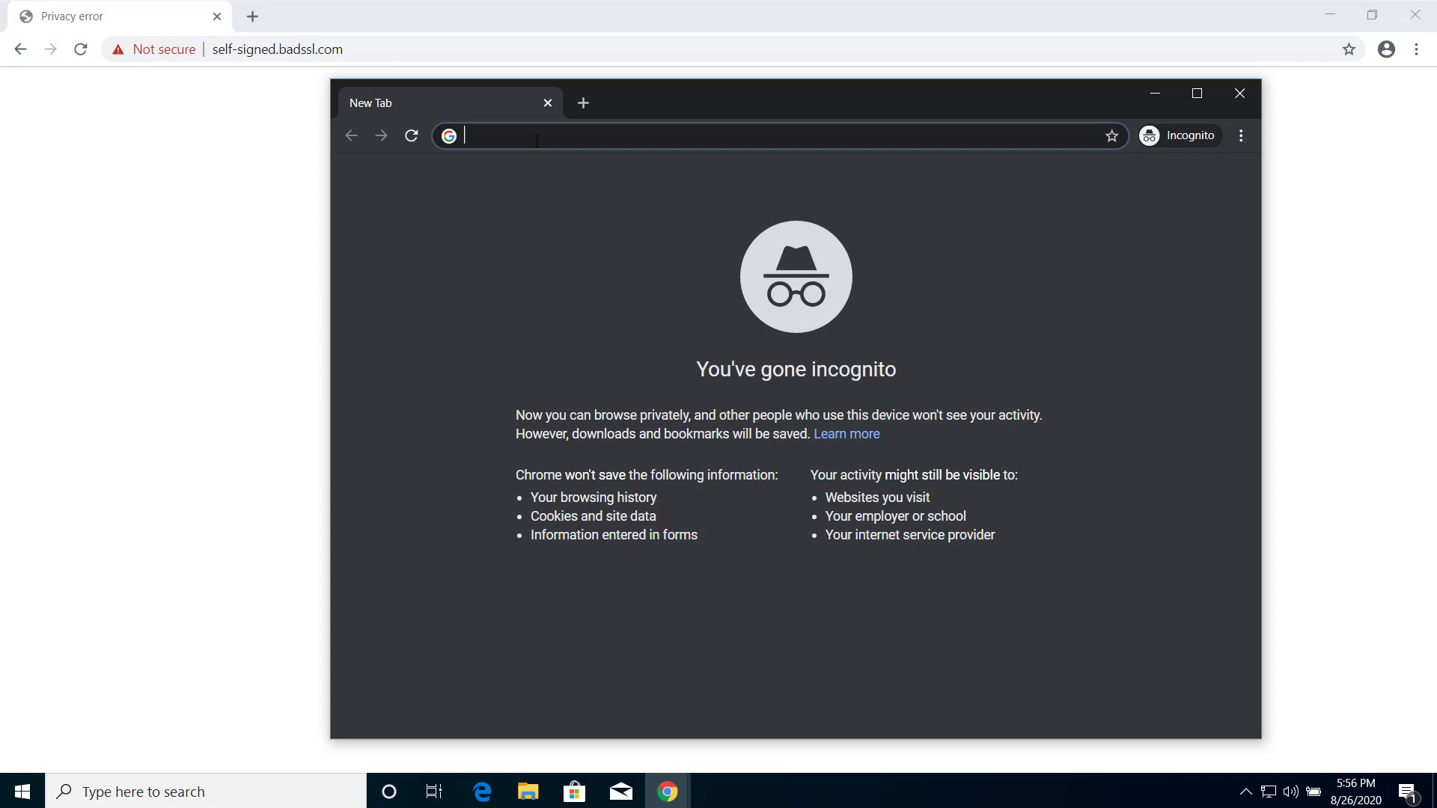
{"action": "key", "text": "ctrl+v"}
{"action": "key", "text": "Return"}
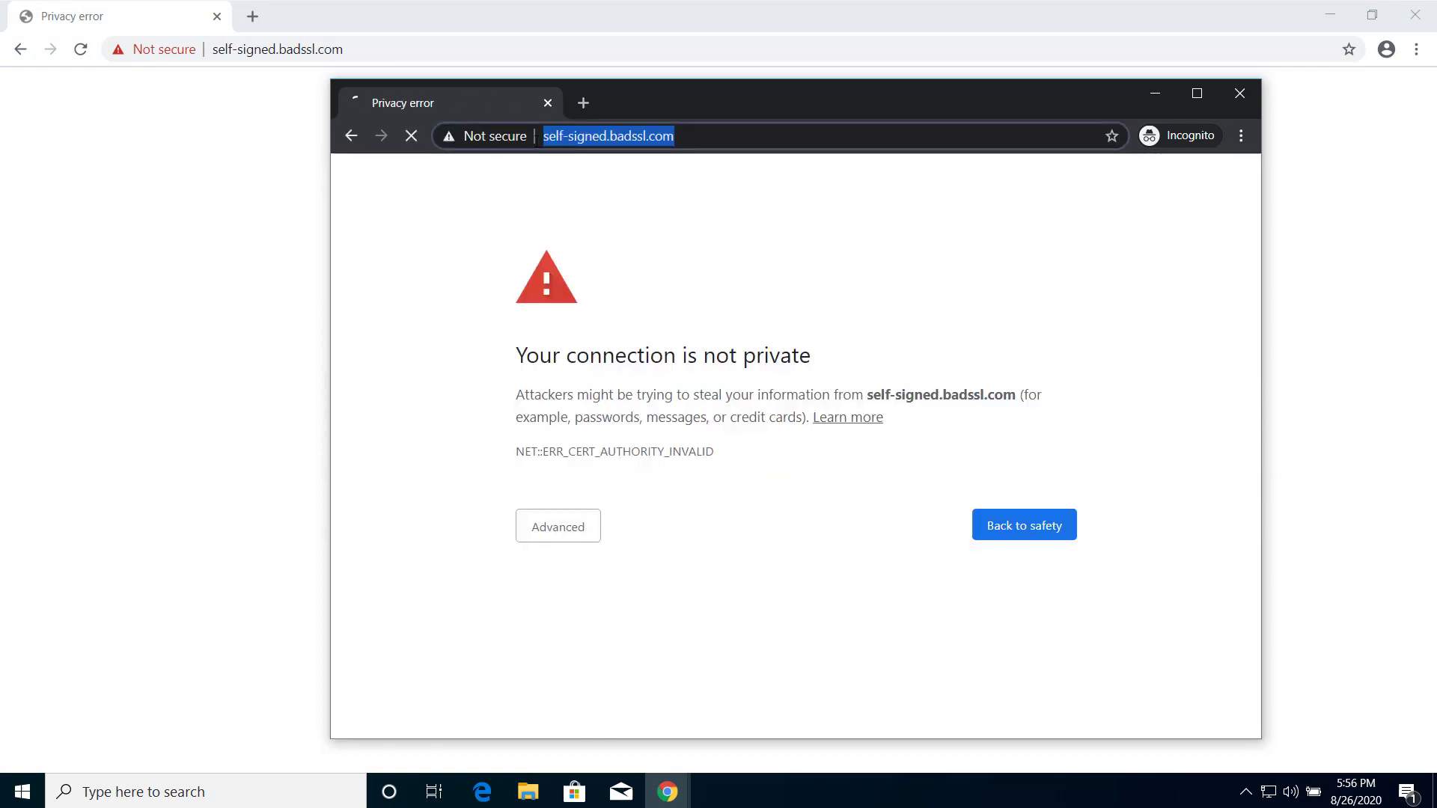
{"action": "left_click", "coordinate": [460, 432]}
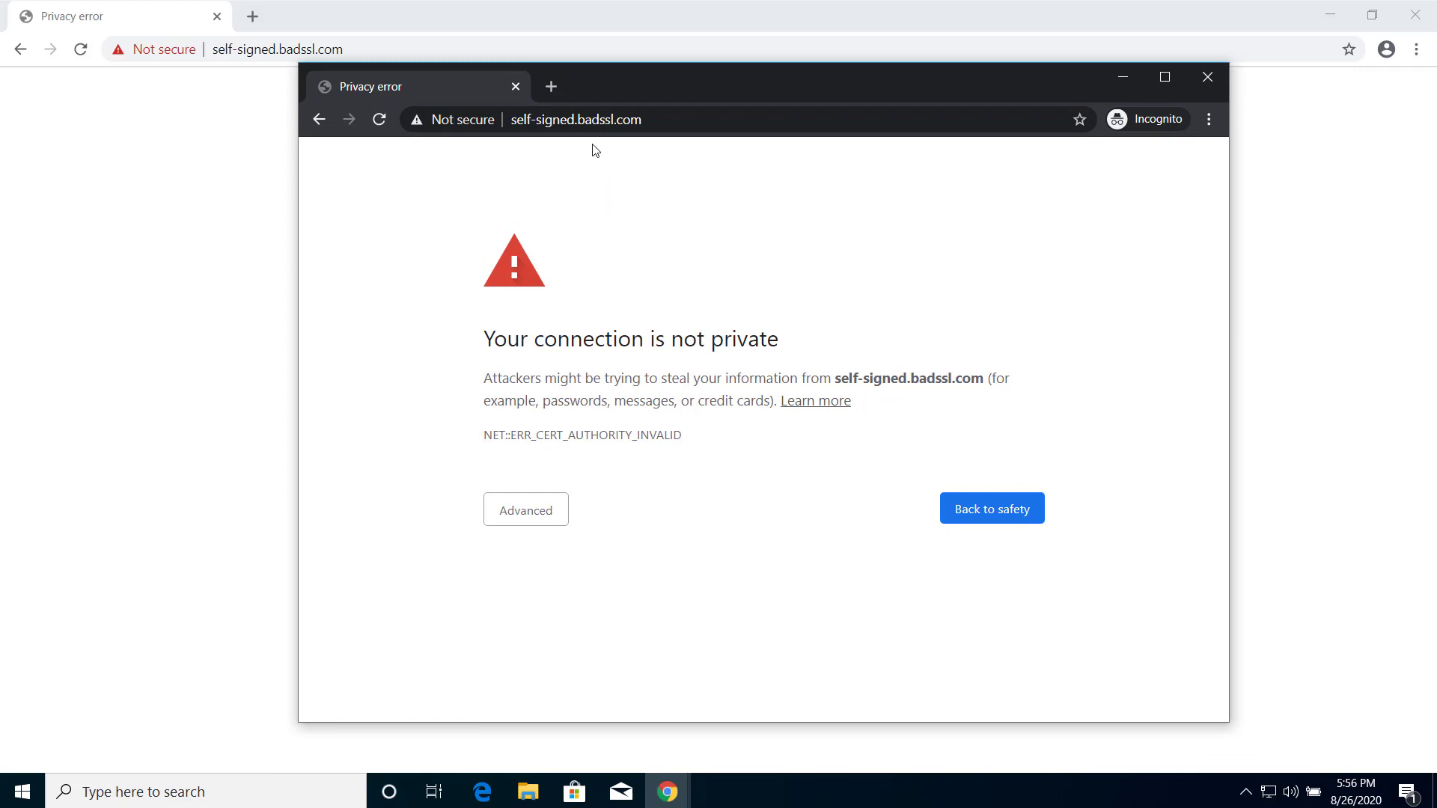
{"action": "key", "text": "ctrl+r"}
{"action": "left_click", "coordinate": [1194, 79]}
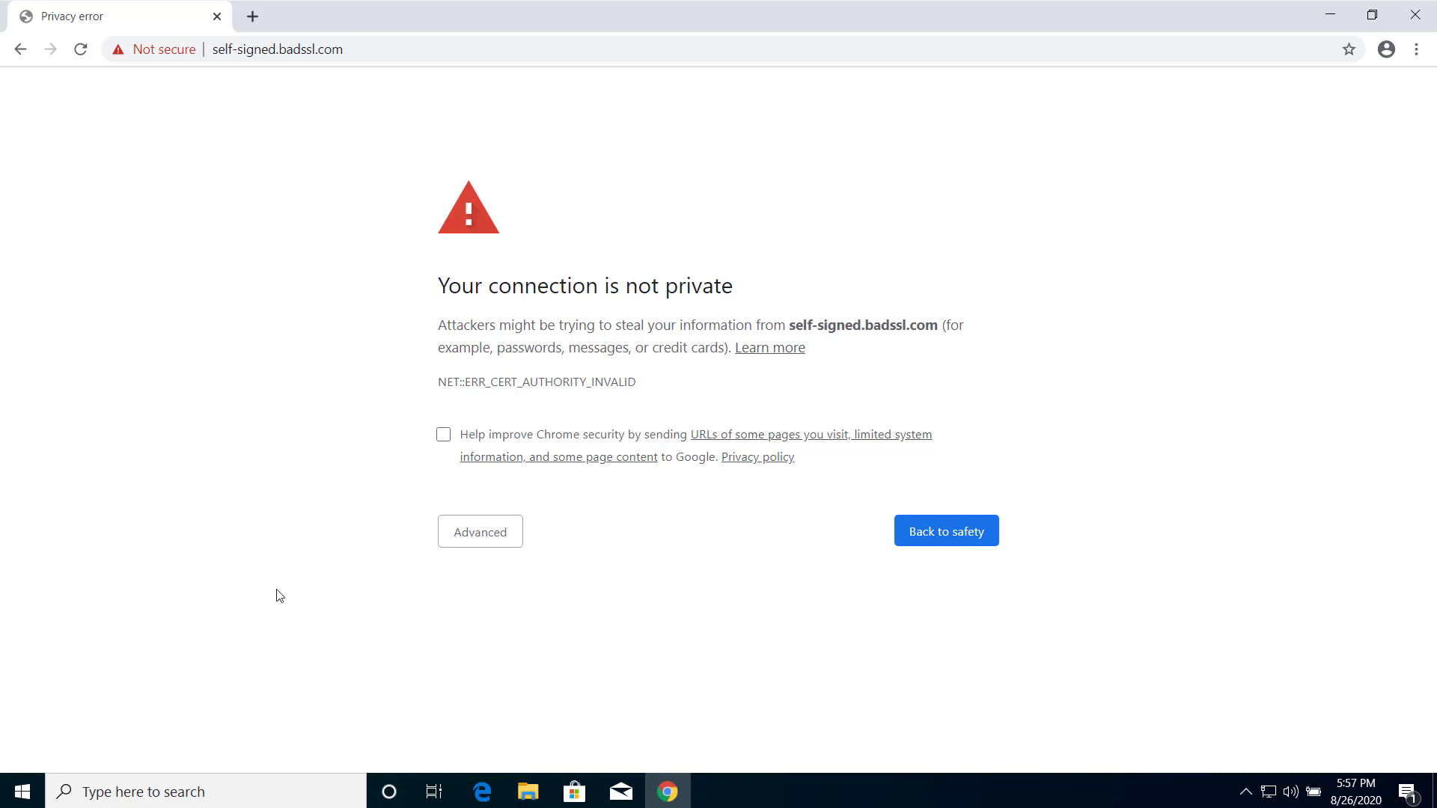
- Run ncpa.cpl from the Windows Run box
{"action": "key", "text": "super+r"}
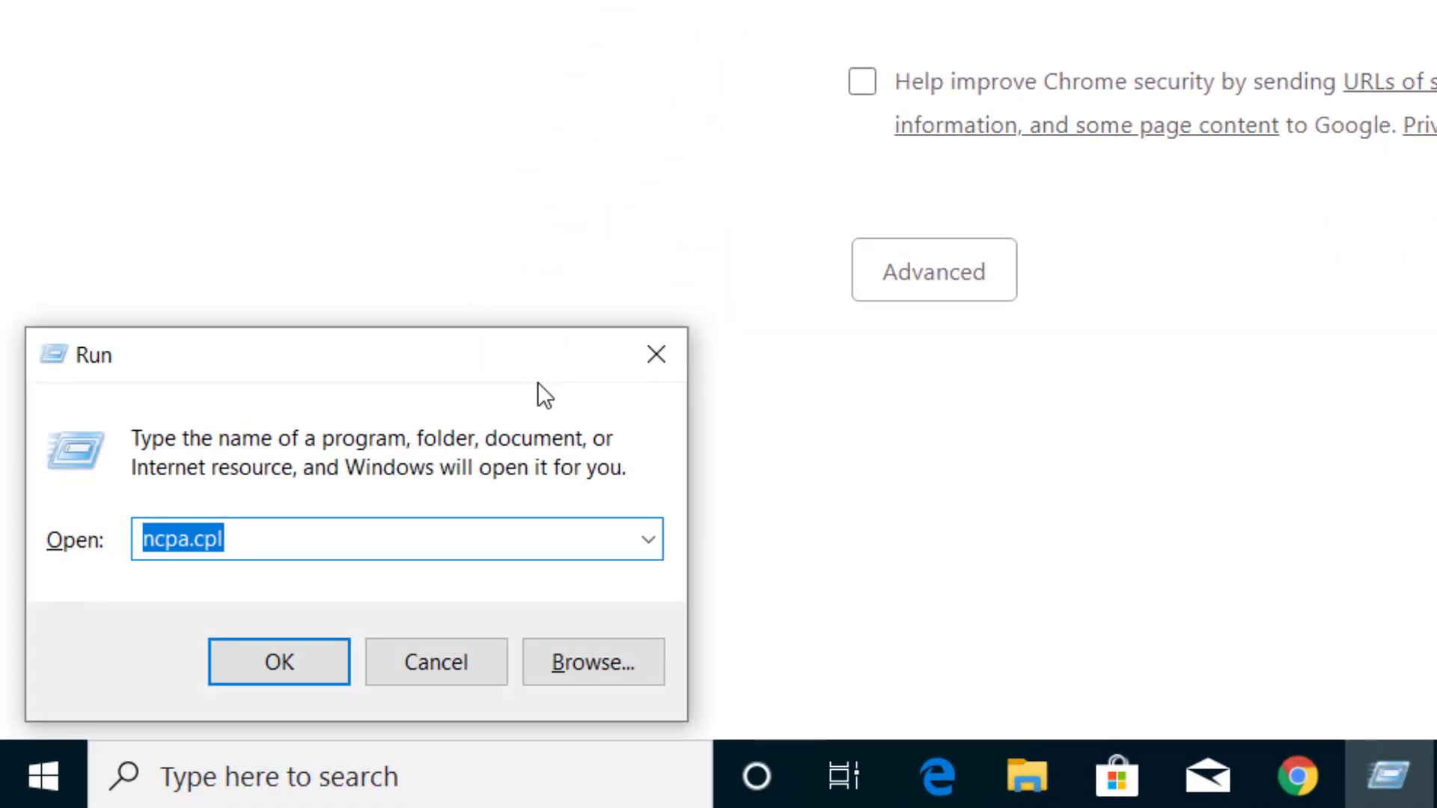
{"action": "key", "text": "BackSpace"}
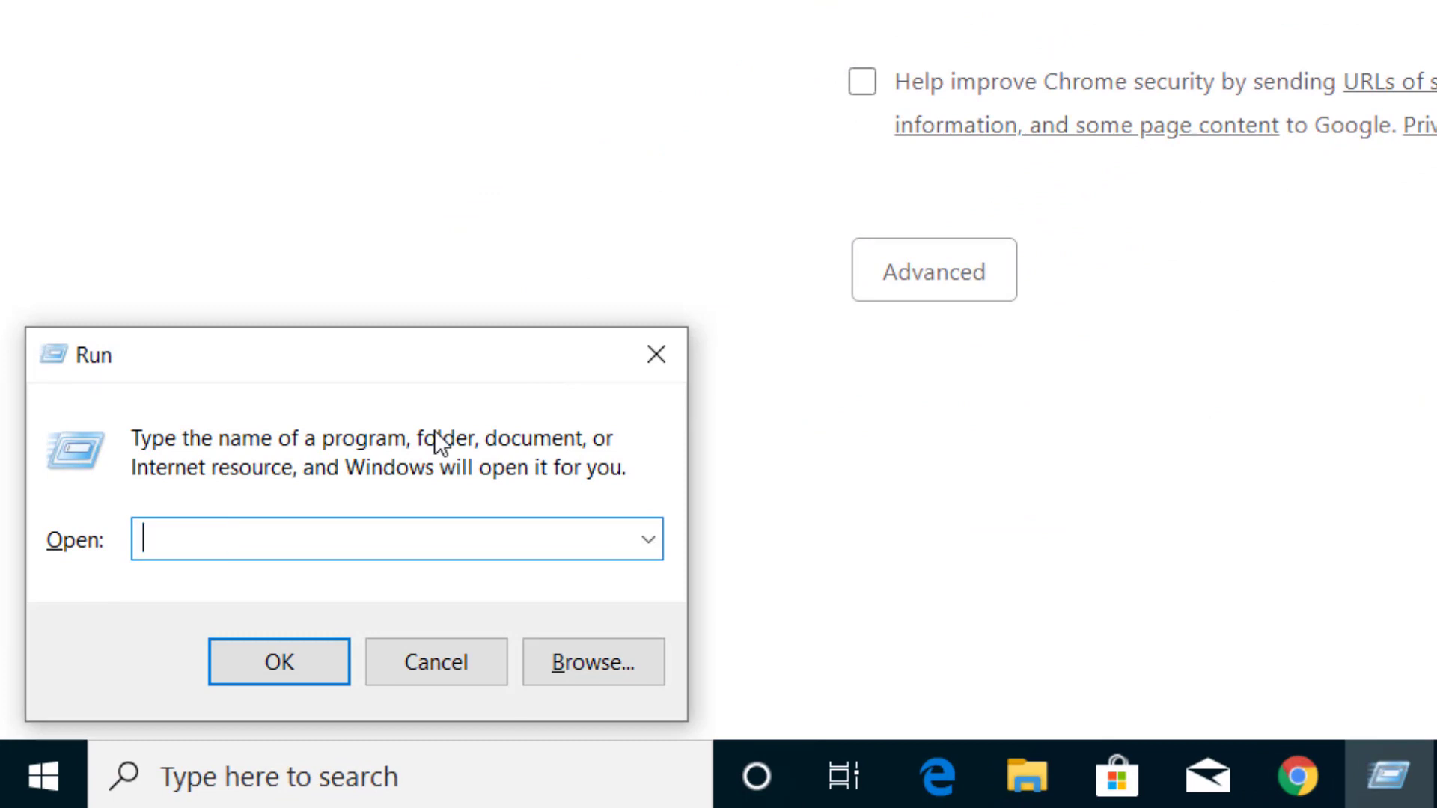
{"action": "type", "text": "ncpa.c"}
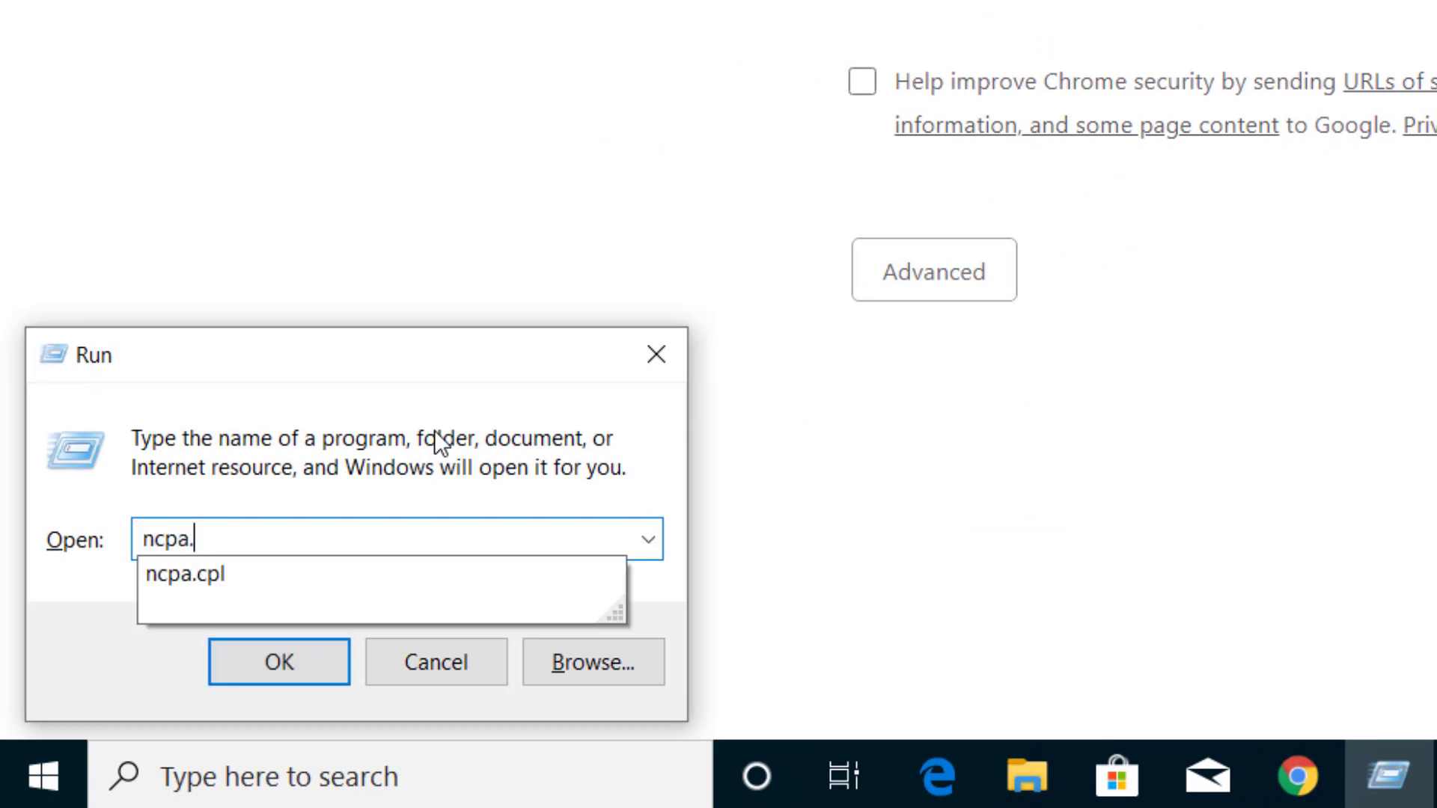
{"action": "type", "text": "pl"}
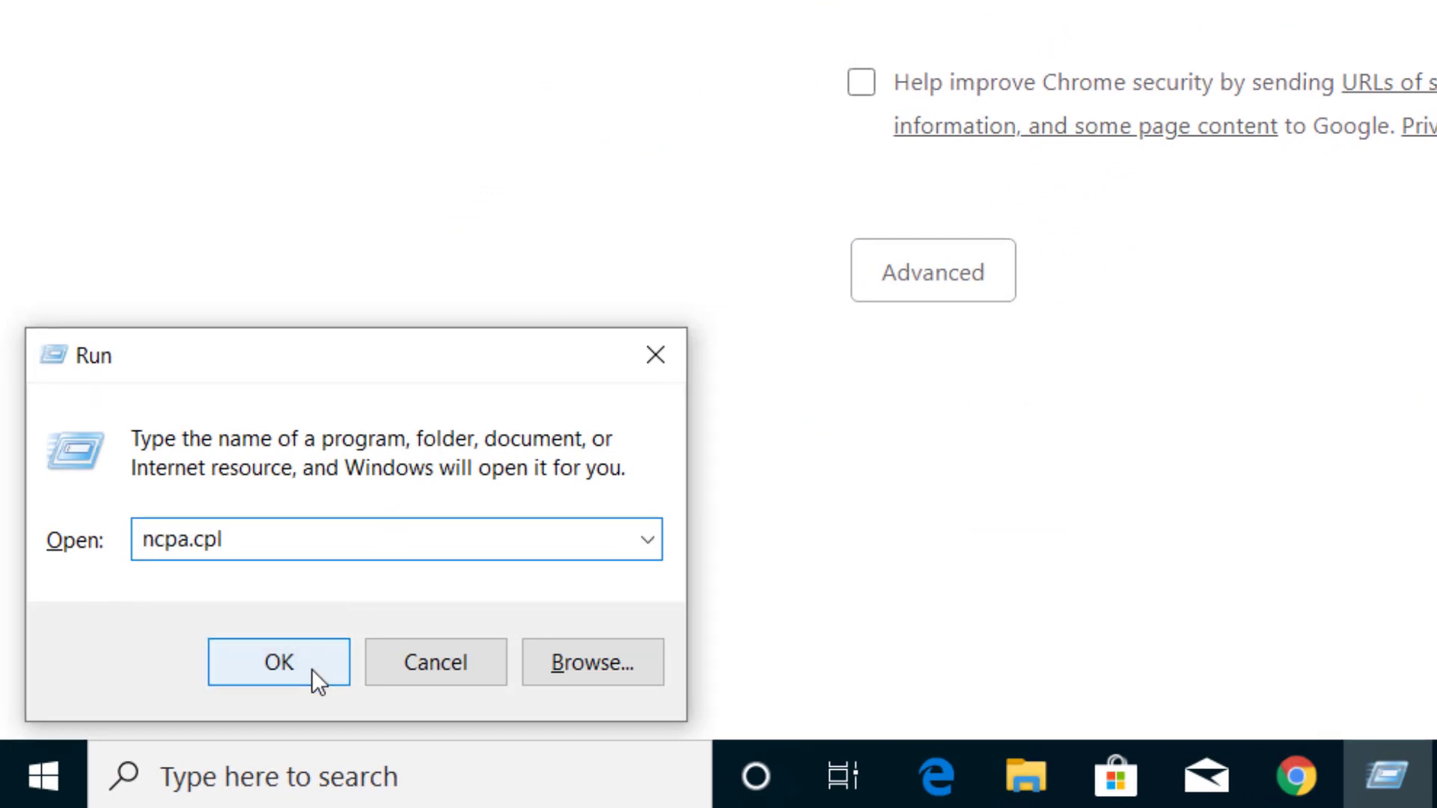
{"action": "left_click", "coordinate": [311, 669]}
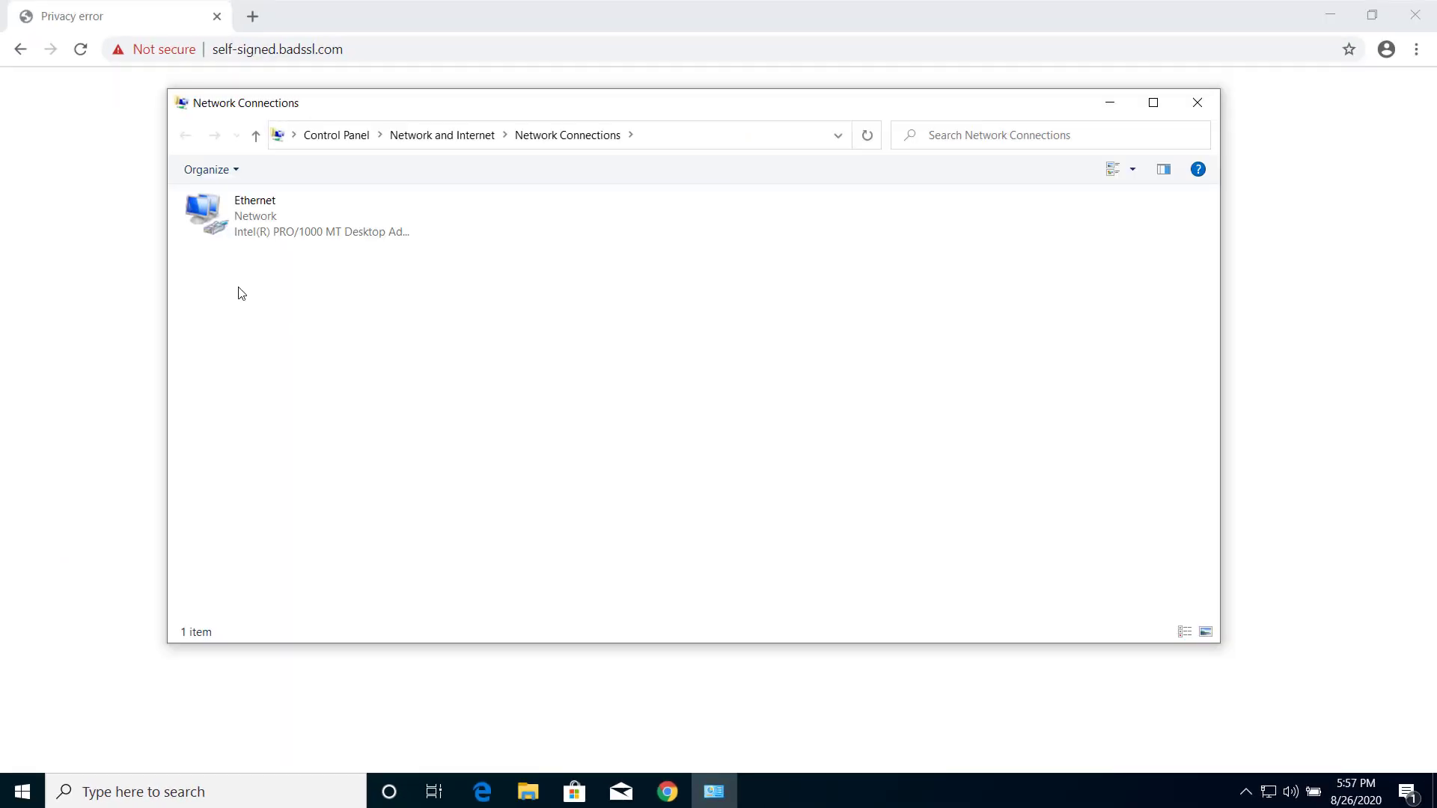
- Open the Internet Protocol Version 4 (TCP/IPv4) properties of the Ethernet connection
{"action": "double_click", "coordinate": [216, 214]}
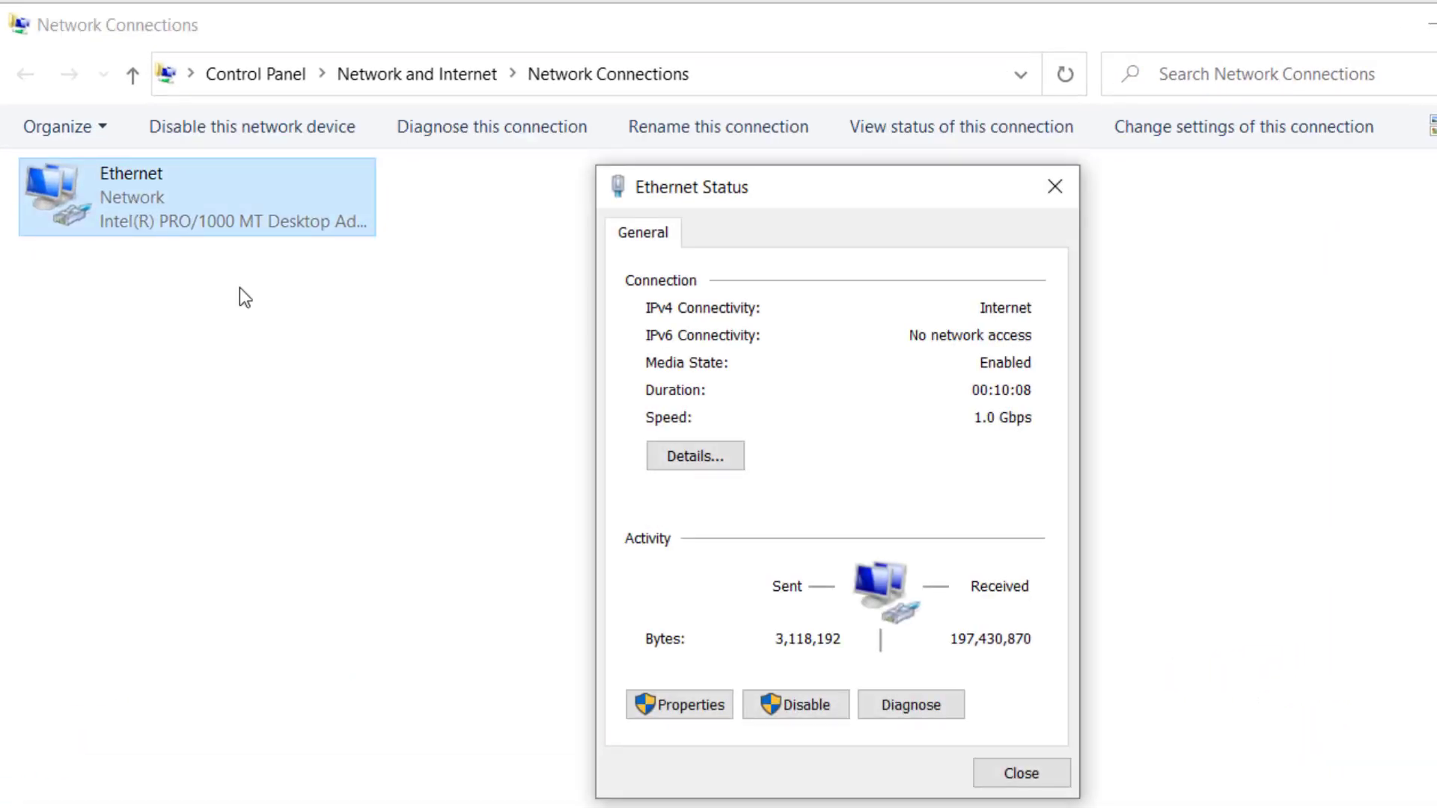
{"action": "left_click", "coordinate": [669, 705]}
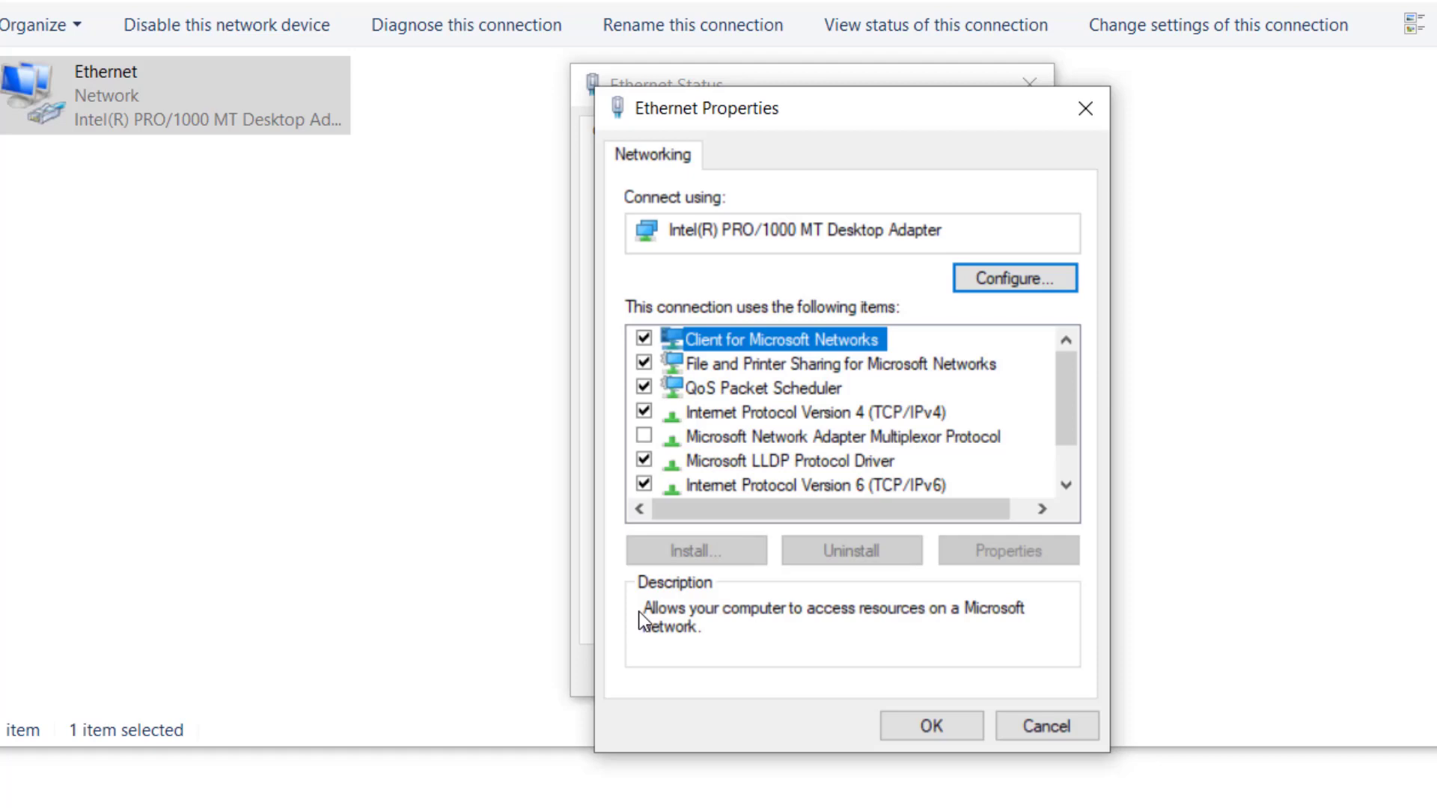
{"action": "left_click", "coordinate": [778, 379]}
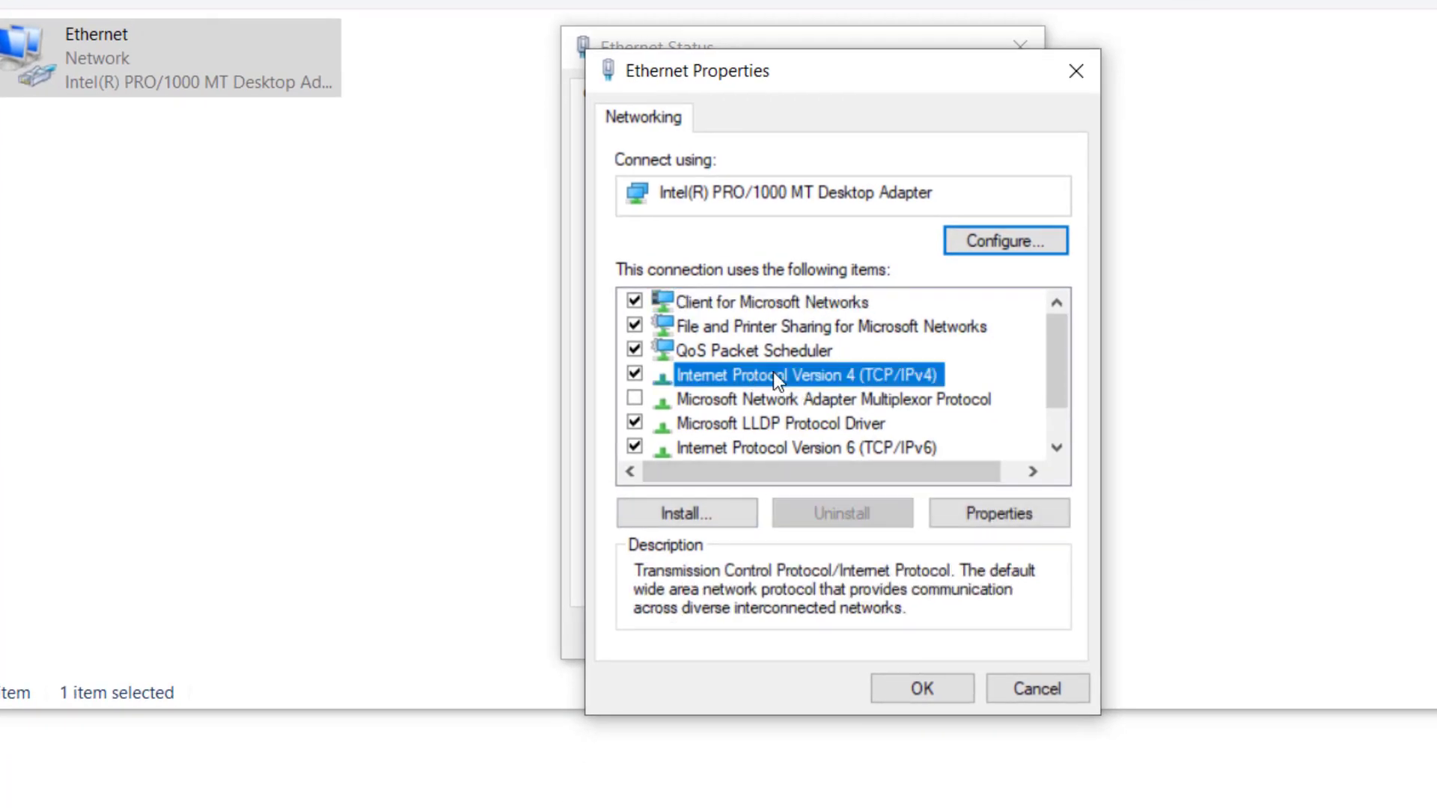
{"action": "left_click", "coordinate": [987, 514]}
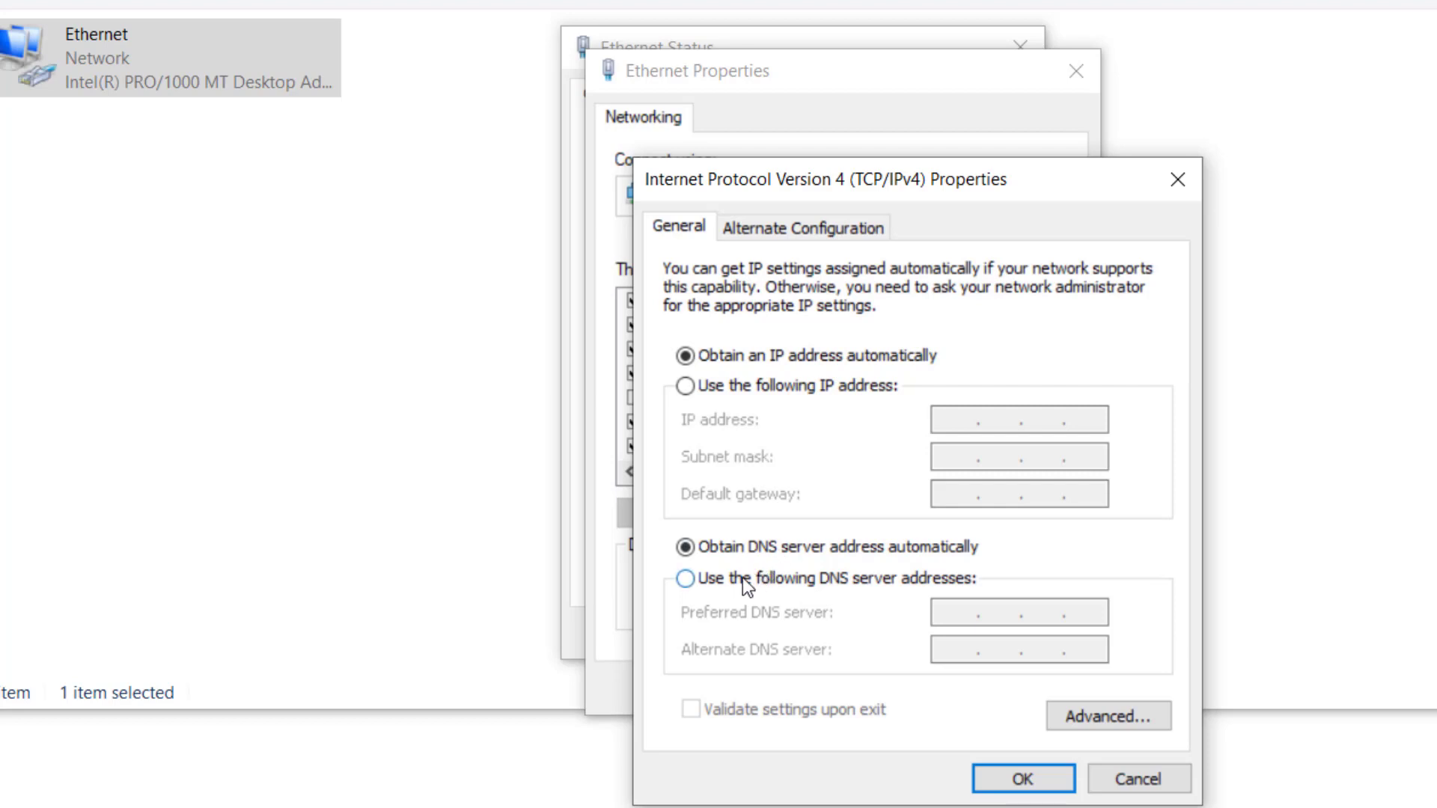
- Set manual DNS servers 8.8.8.8 (preferred) and 8.8.4.4 (alternate) and save
{"action": "left_click", "coordinate": [742, 577]}
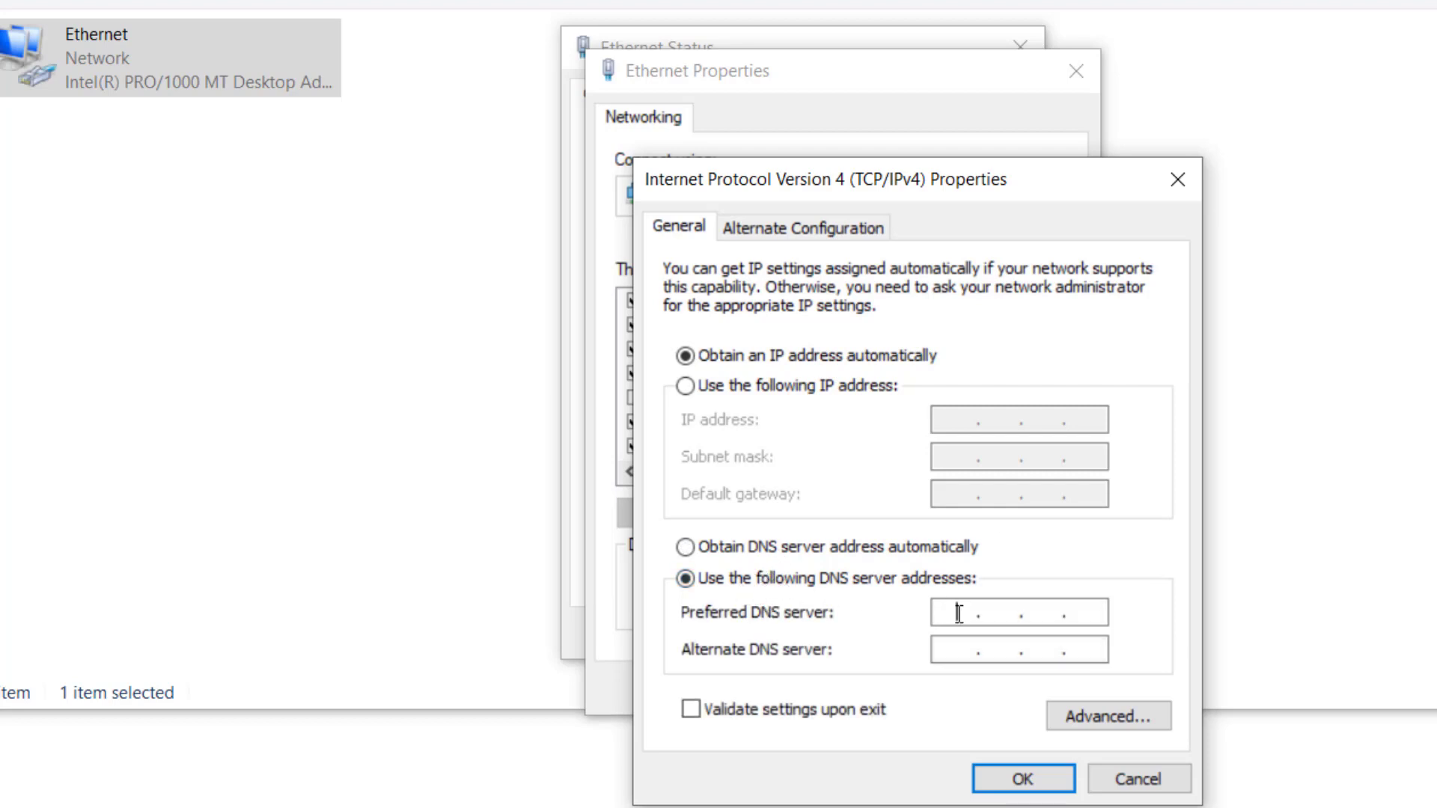
{"action": "type", "text": "8.8.8.8"}
{"action": "key", "text": "Tab"}
{"action": "type", "text": "8.8.4.4"}
{"action": "left_click", "coordinate": [1018, 779]}
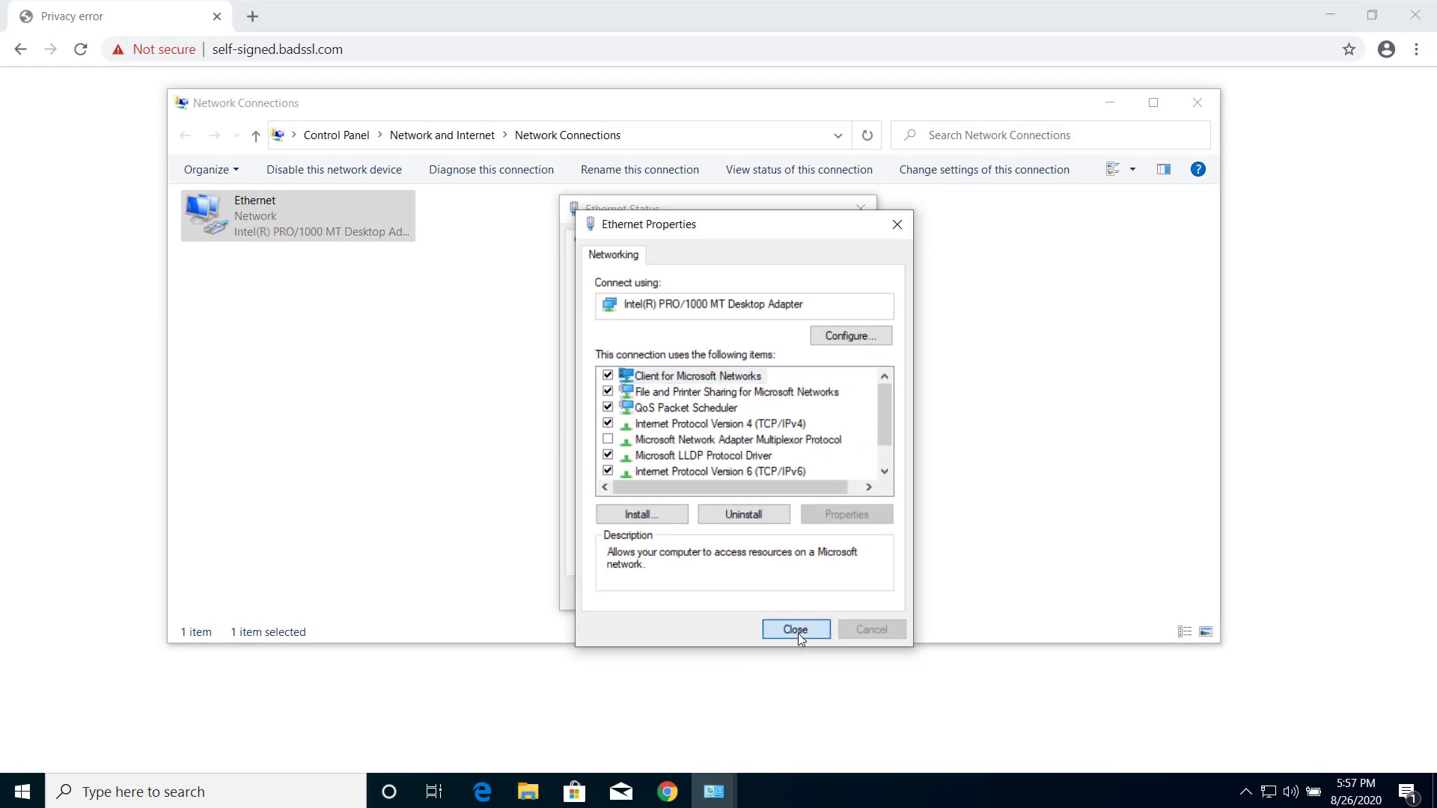
- Close the Ethernet properties and status windows and minimize Network Connections
{"action": "left_click", "coordinate": [811, 639]}
{"action": "left_click", "coordinate": [831, 601]}
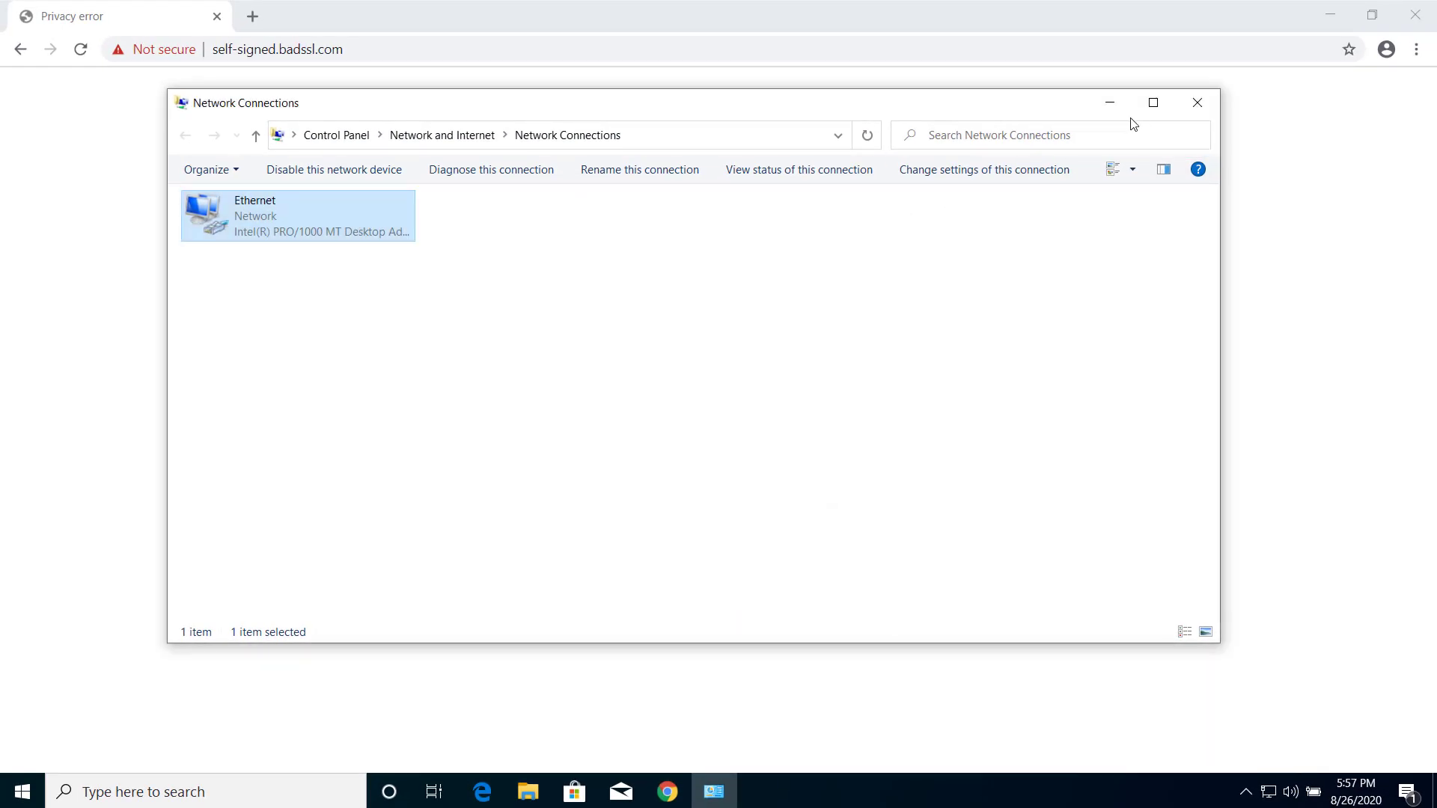
{"action": "left_click", "coordinate": [1109, 103]}
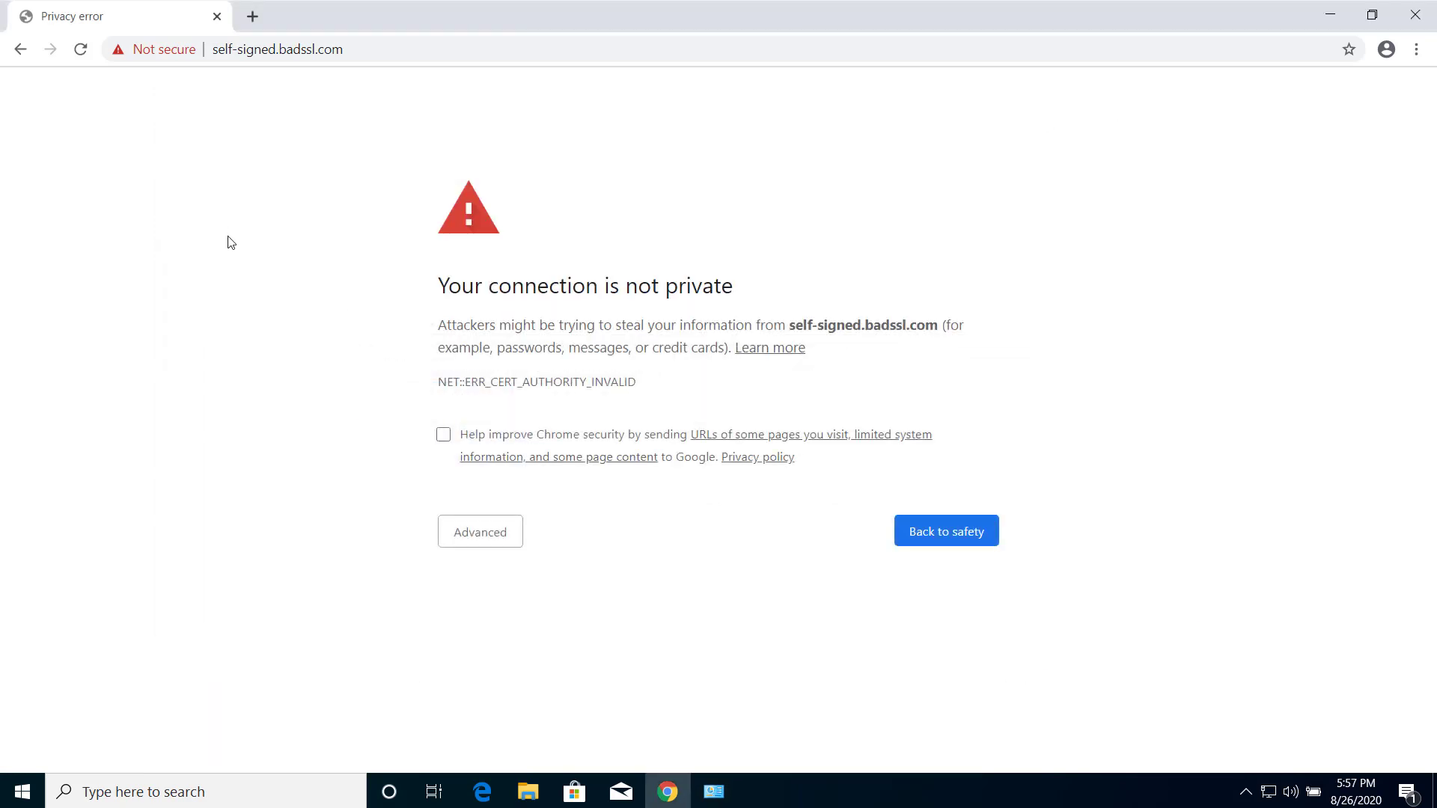
- Reload the error page, then search Chrome settings for 'reset' and choose Restore settings to their original defaults
{"action": "key", "text": "F5"}
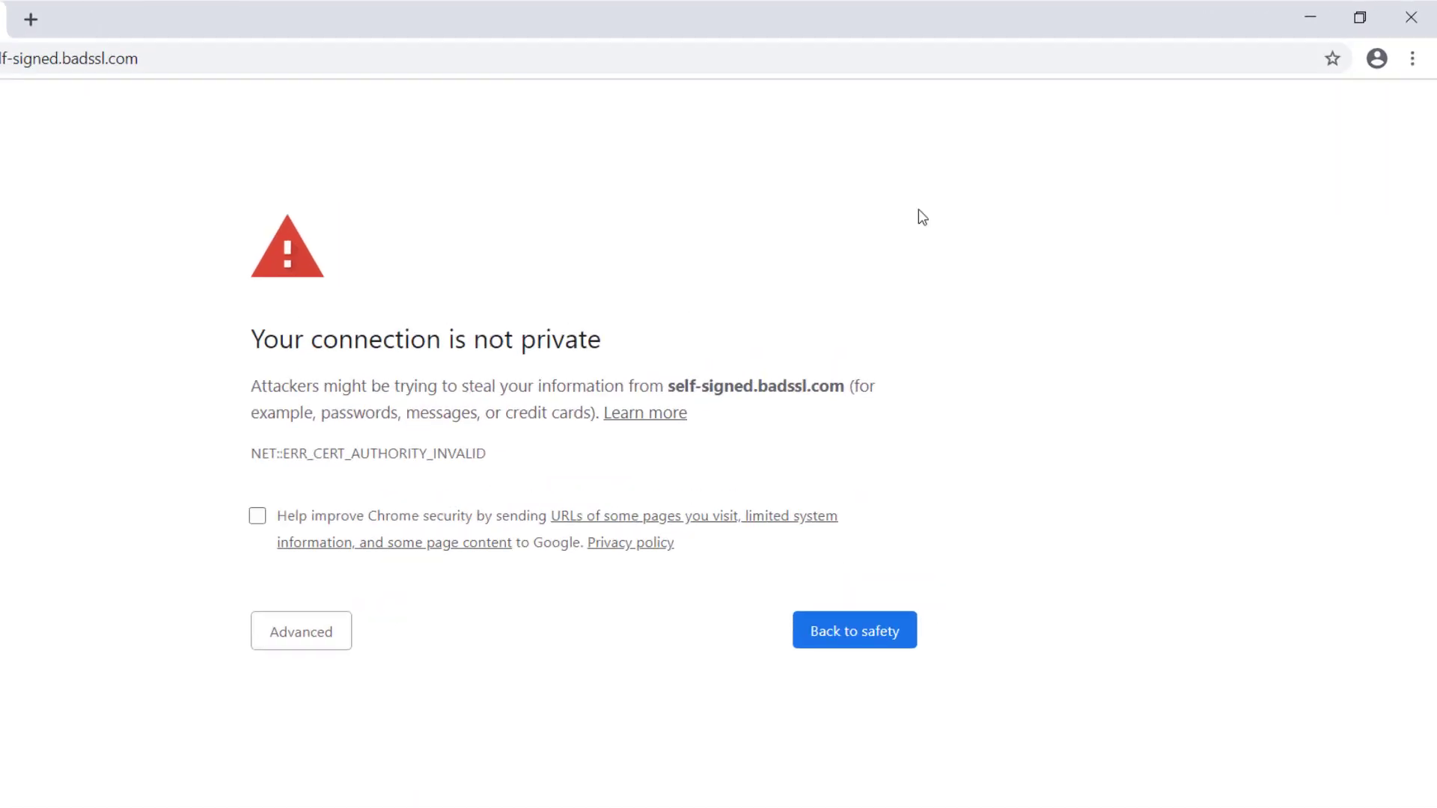
{"action": "left_click", "coordinate": [1401, 146]}
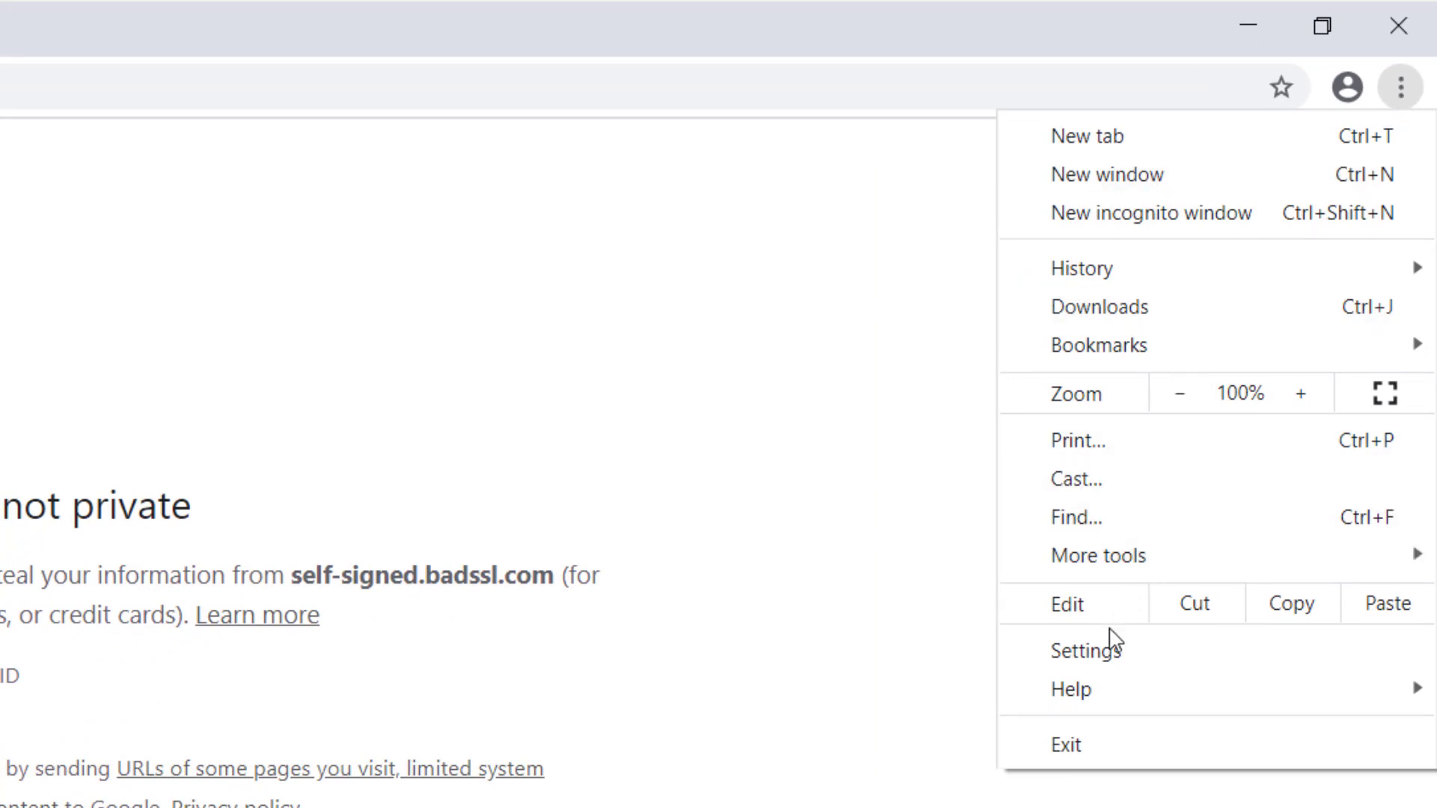
{"action": "left_click", "coordinate": [1097, 663]}
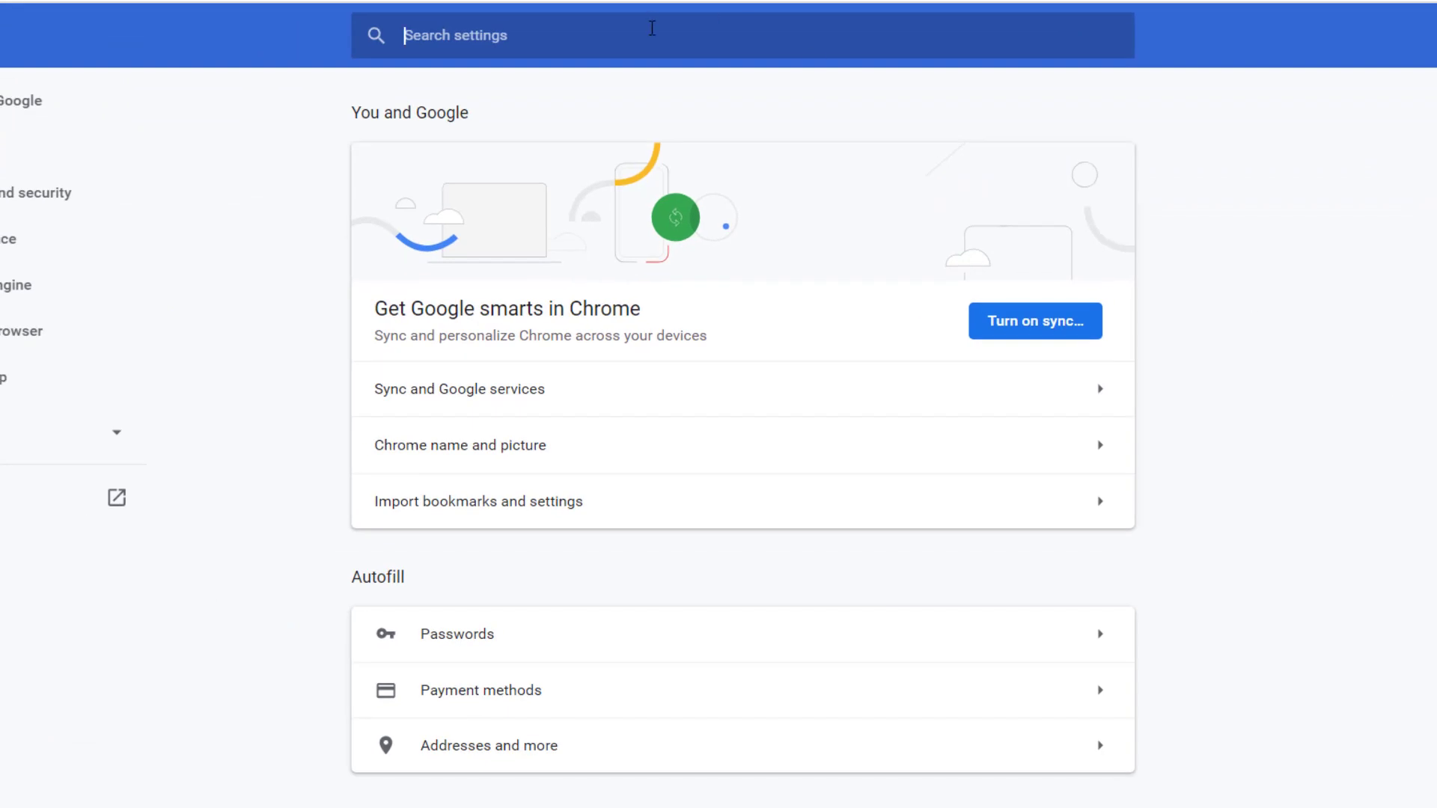
{"action": "type", "text": "resety"}
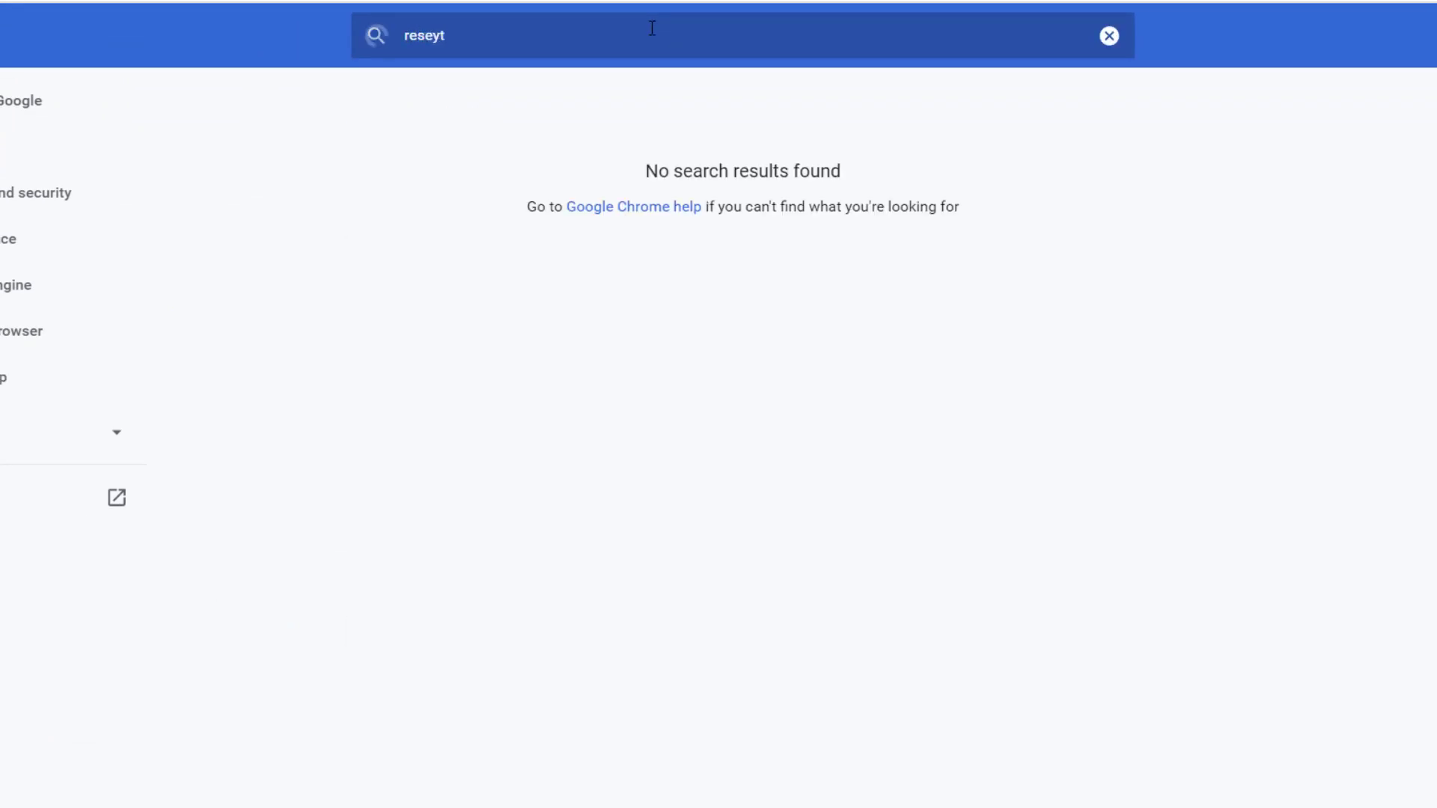
{"action": "key", "text": "BackSpace"}
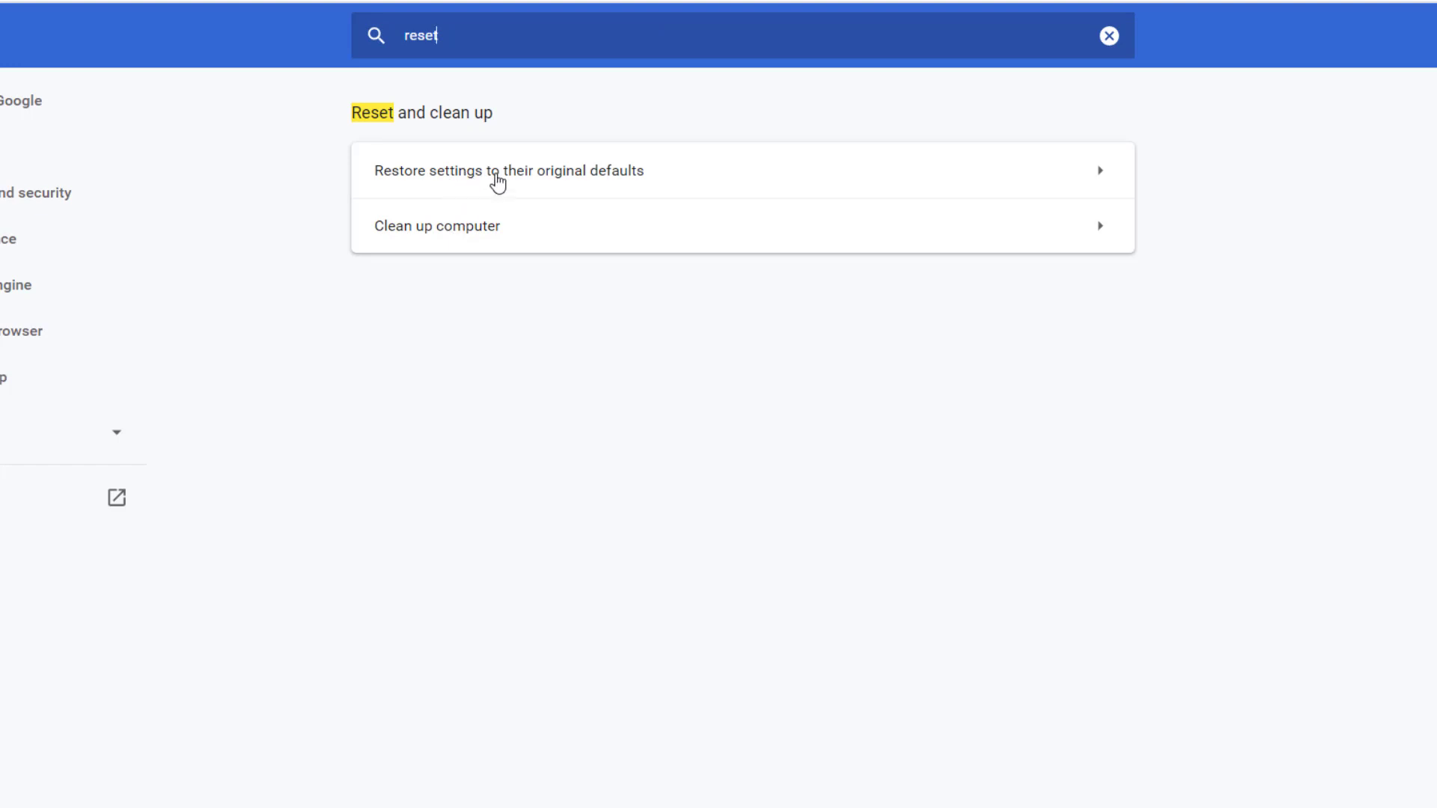
{"action": "left_click", "coordinate": [497, 182]}
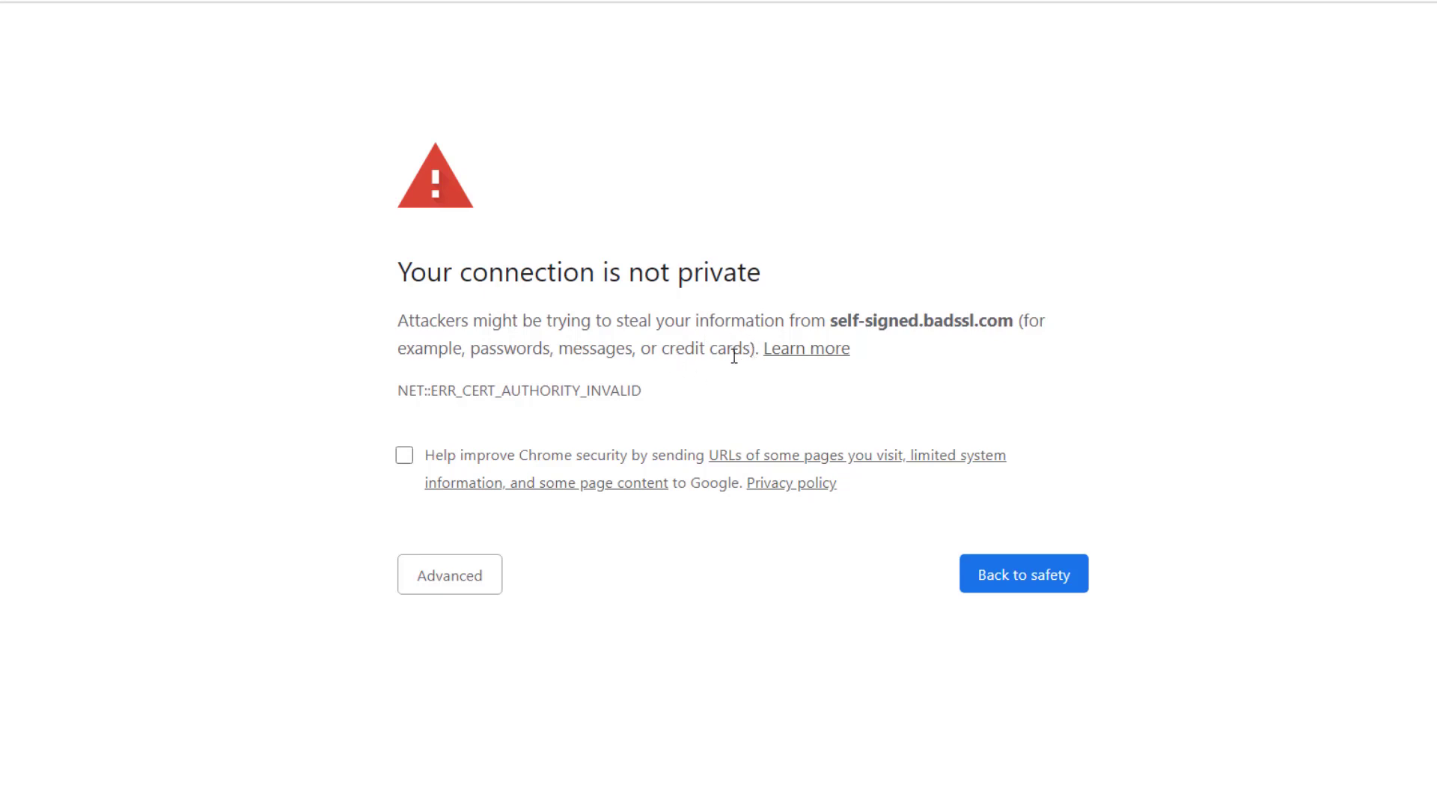
- Expand Advanced on the privacy warning and proceed to self-signed.badssl.com (unsafe)
{"action": "left_click_drag", "start_coordinate": [750, 349], "coordinate": [402, 349]}
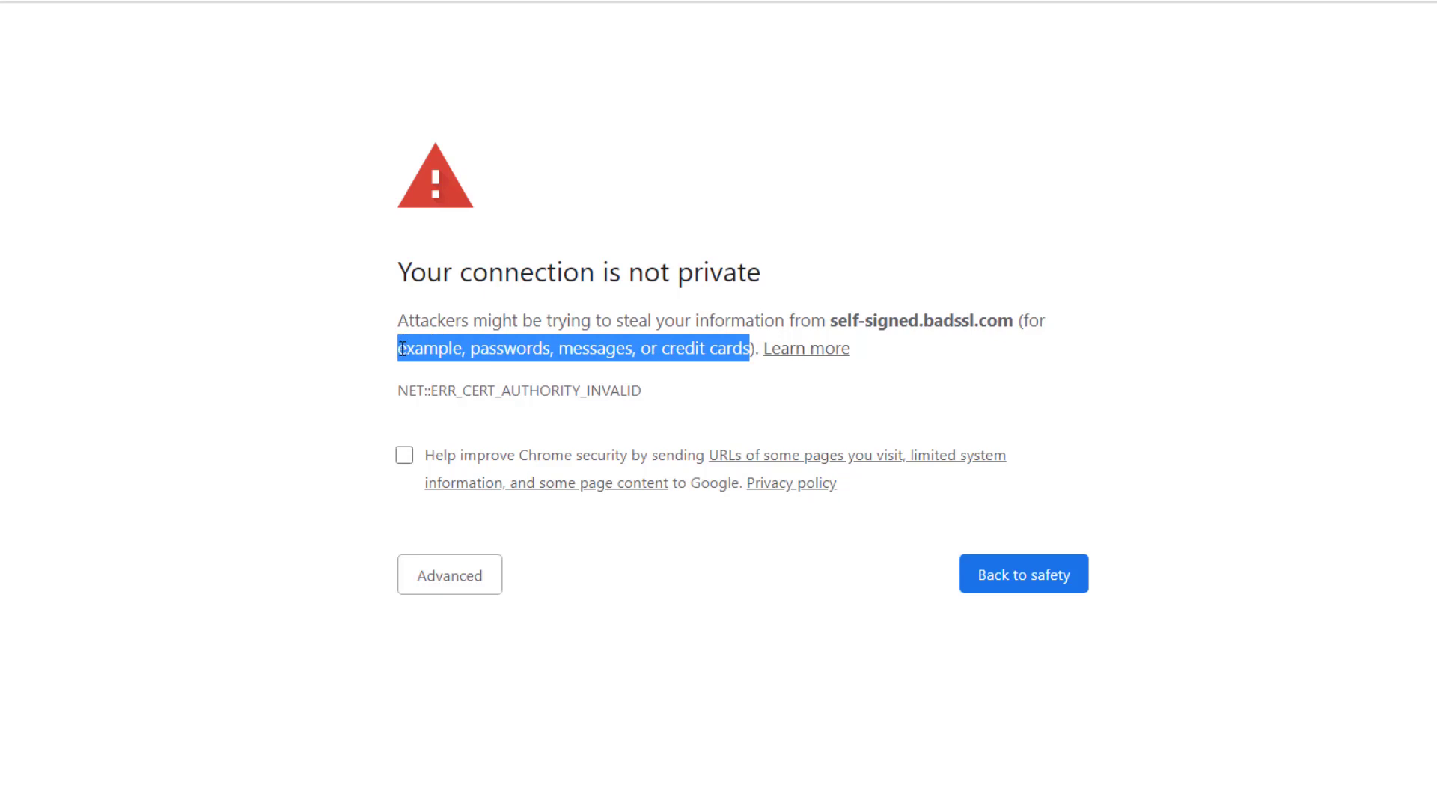
{"action": "left_click", "coordinate": [256, 489]}
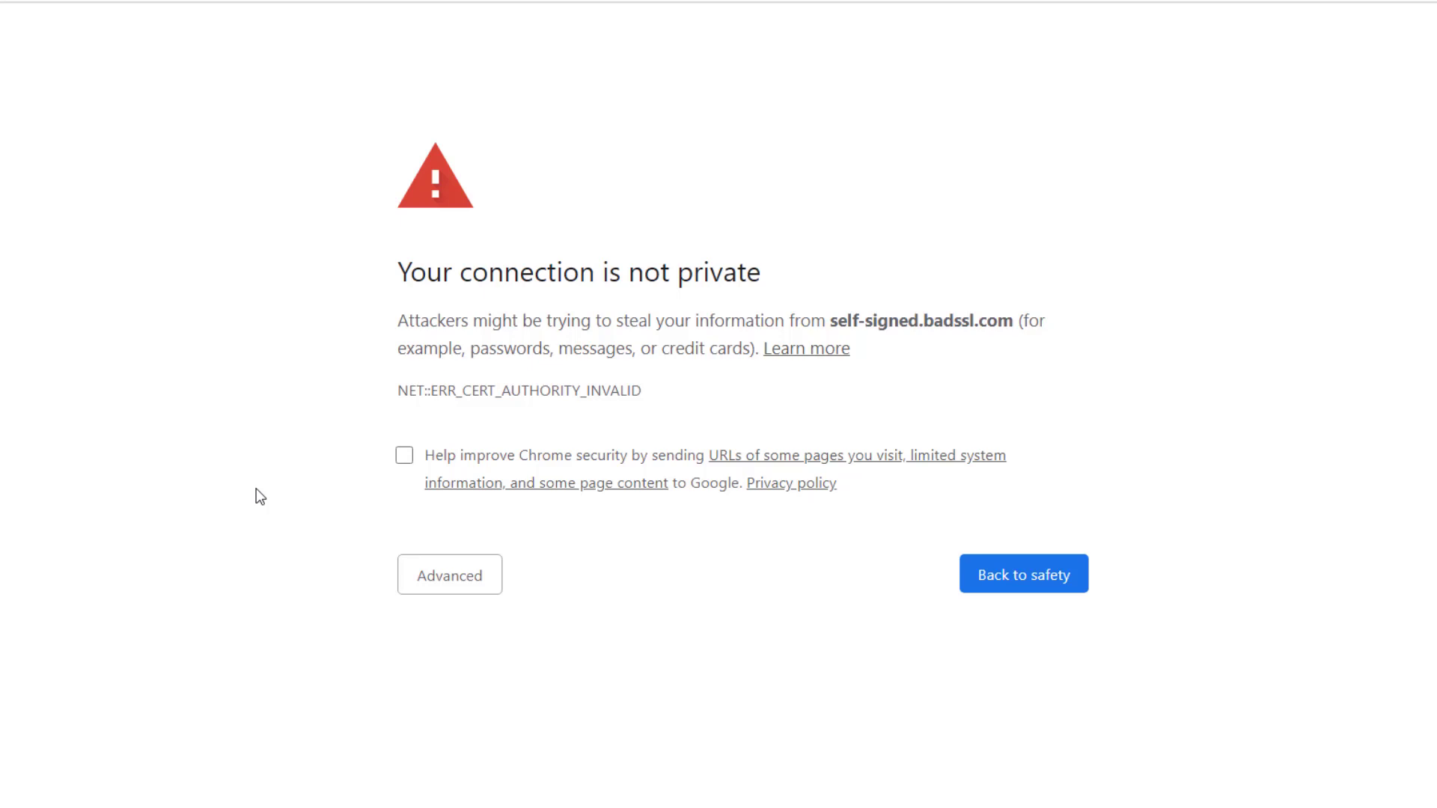
{"action": "left_click", "coordinate": [436, 587]}
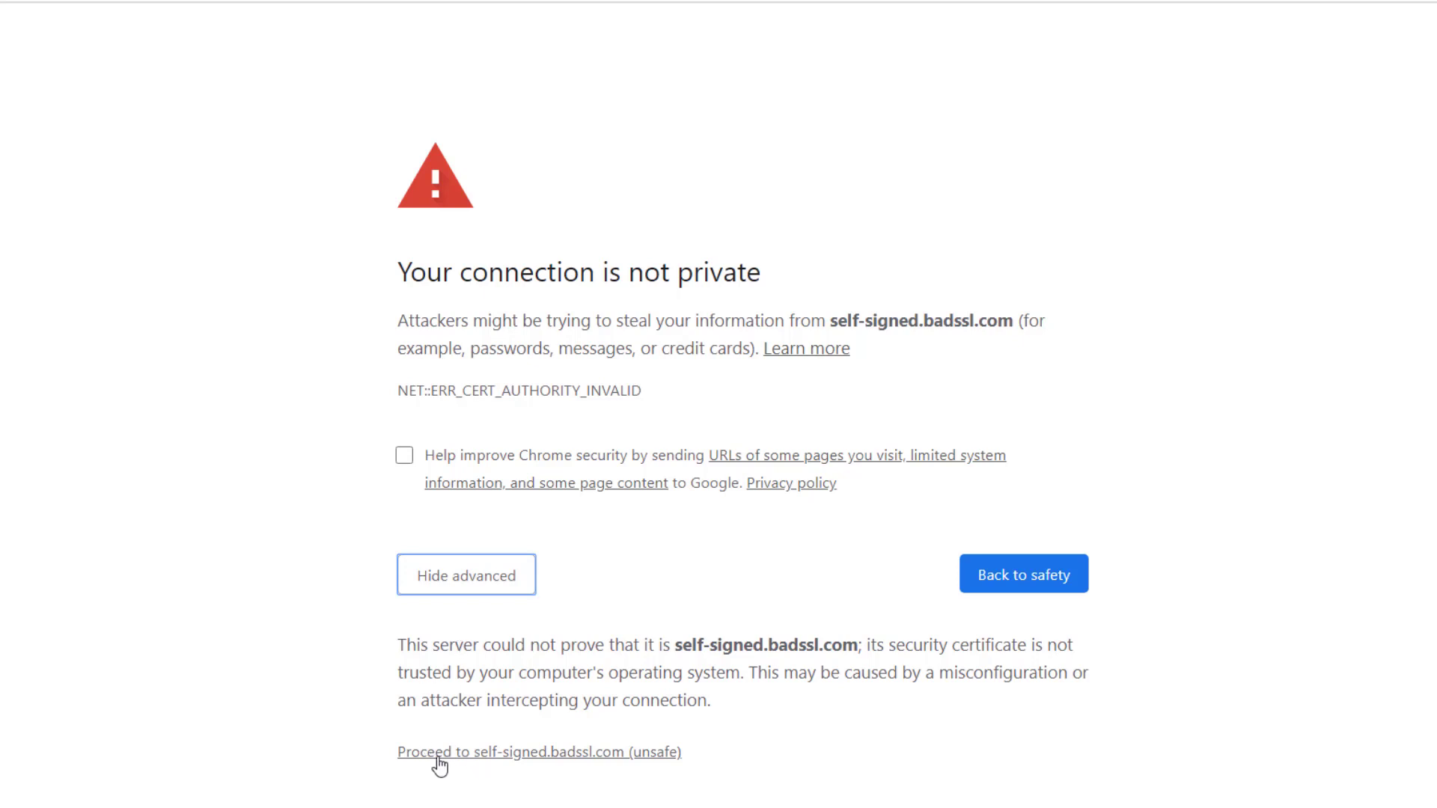
{"action": "left_click", "coordinate": [543, 754]}
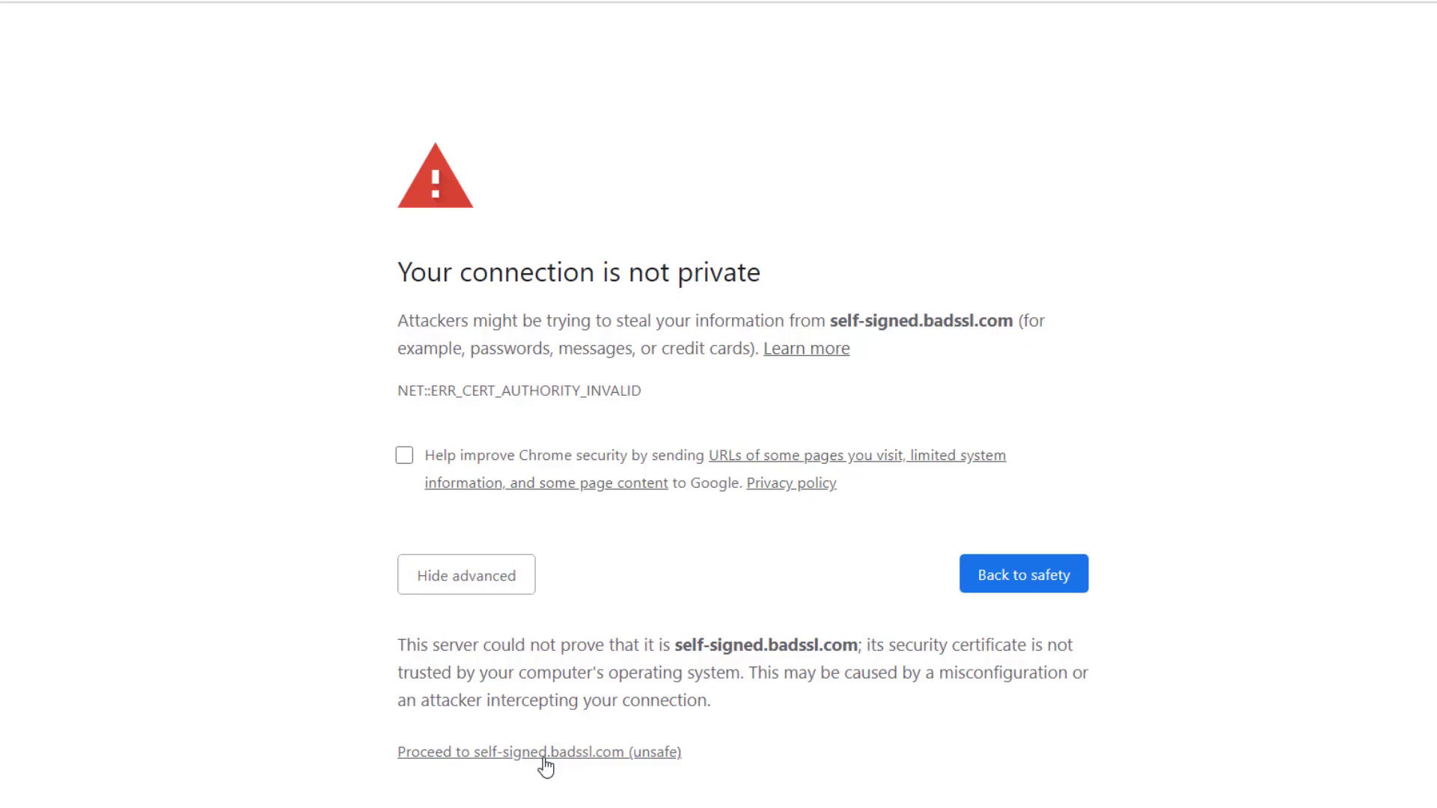